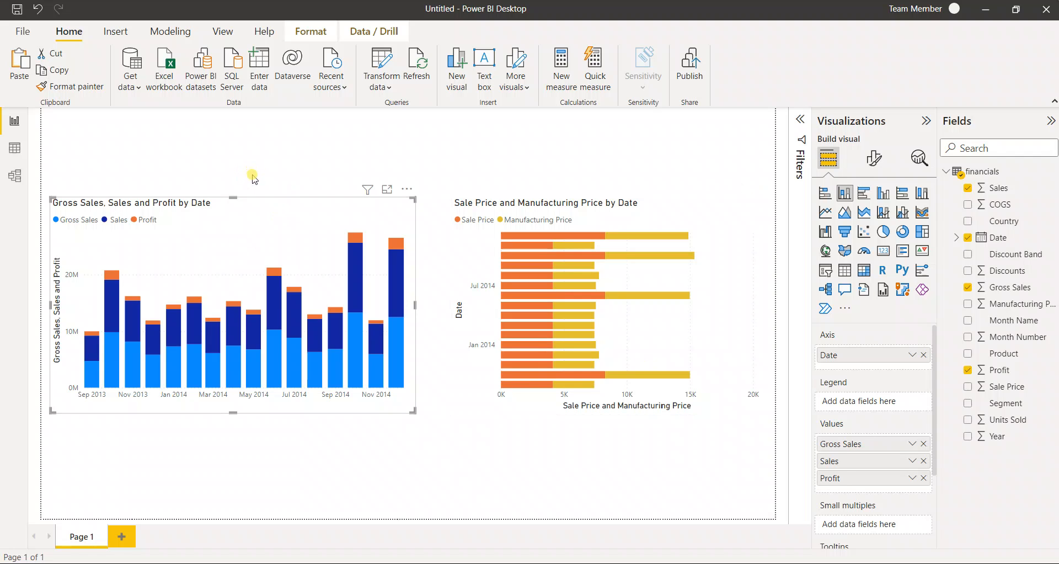
Resize the Gross Sales, Sales and Profit column chart to a height of 400 and a width of 700
{"action": "left_click", "coordinate": [260, 225]}
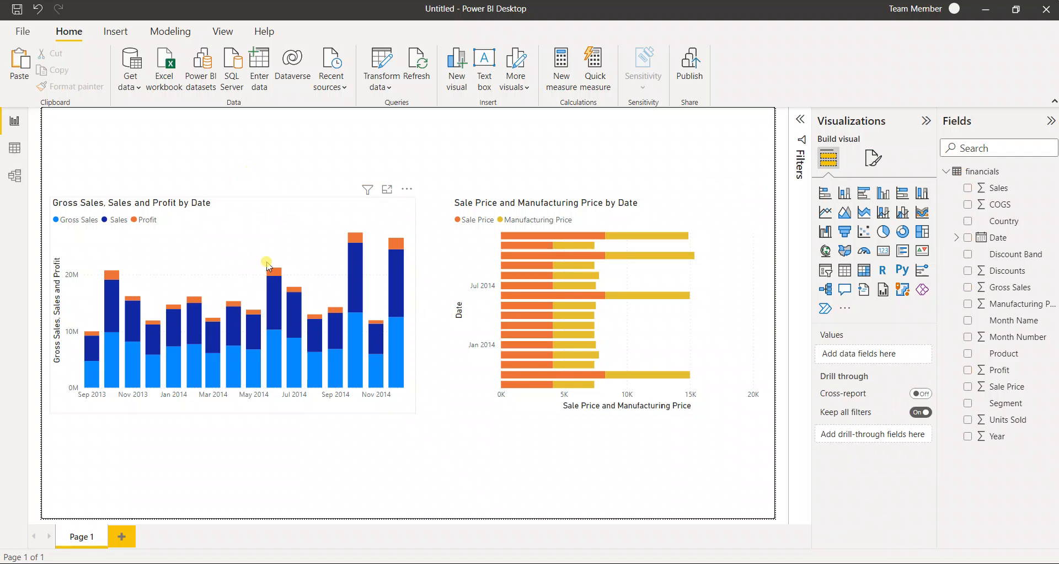
{"action": "left_click", "coordinate": [263, 241]}
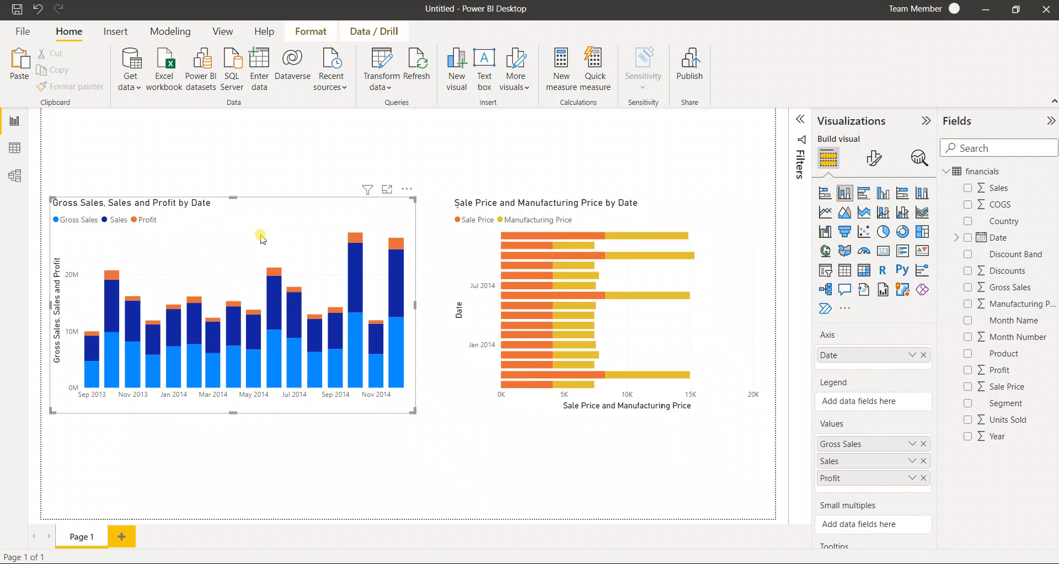
{"action": "left_click", "coordinate": [876, 161]}
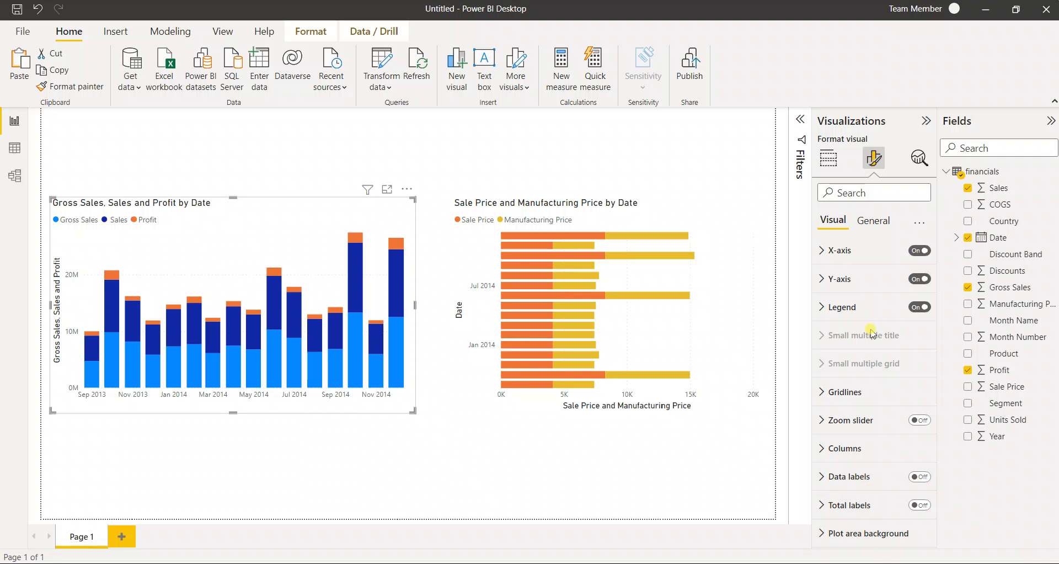
{"action": "left_click", "coordinate": [883, 224]}
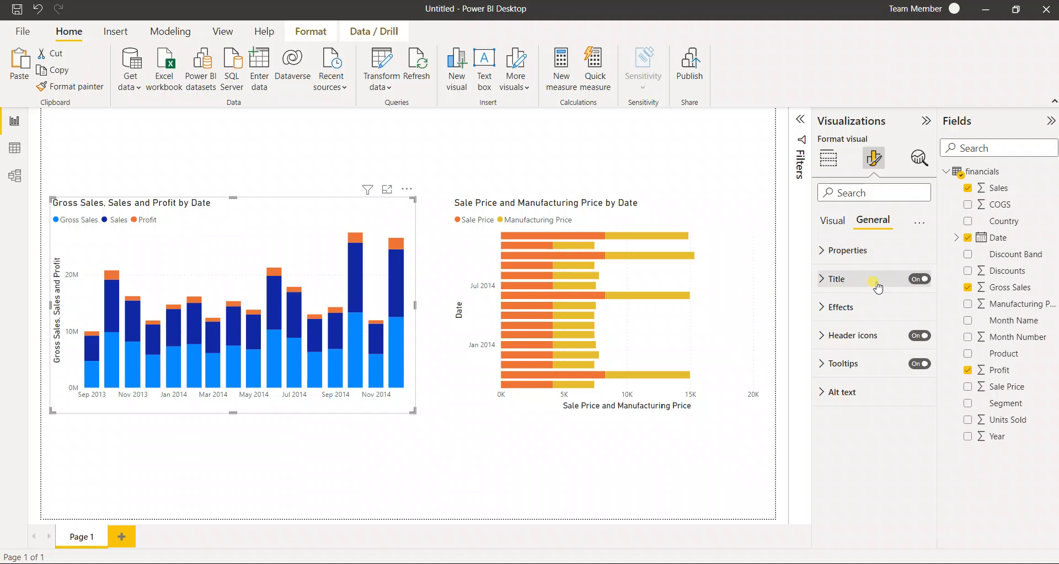
{"action": "left_click", "coordinate": [858, 253]}
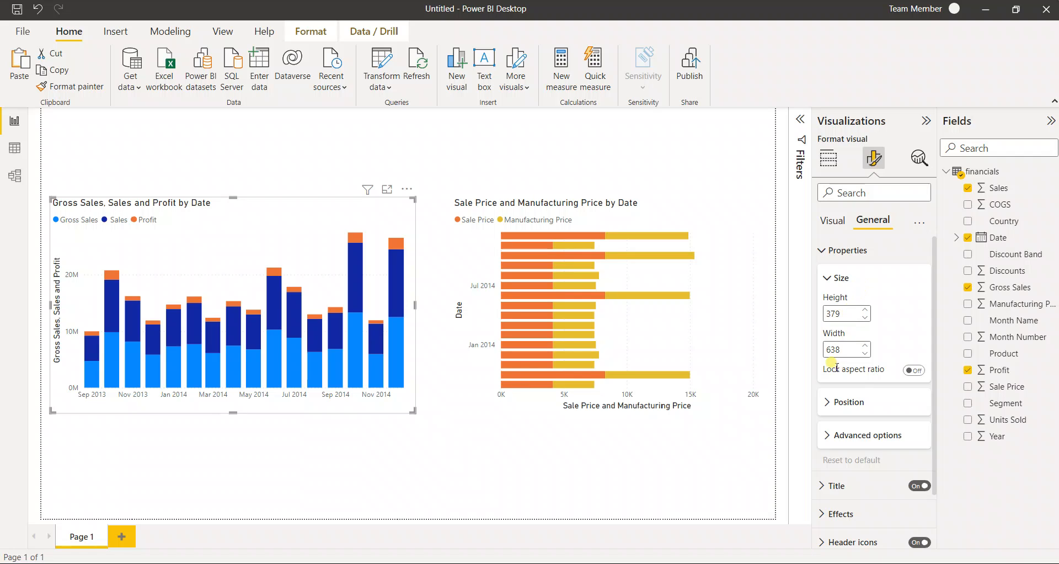
{"action": "left_click_drag", "start_coordinate": [846, 312], "coordinate": [812, 313]}
{"action": "type", "text": "400"}
{"action": "key", "text": "Return"}
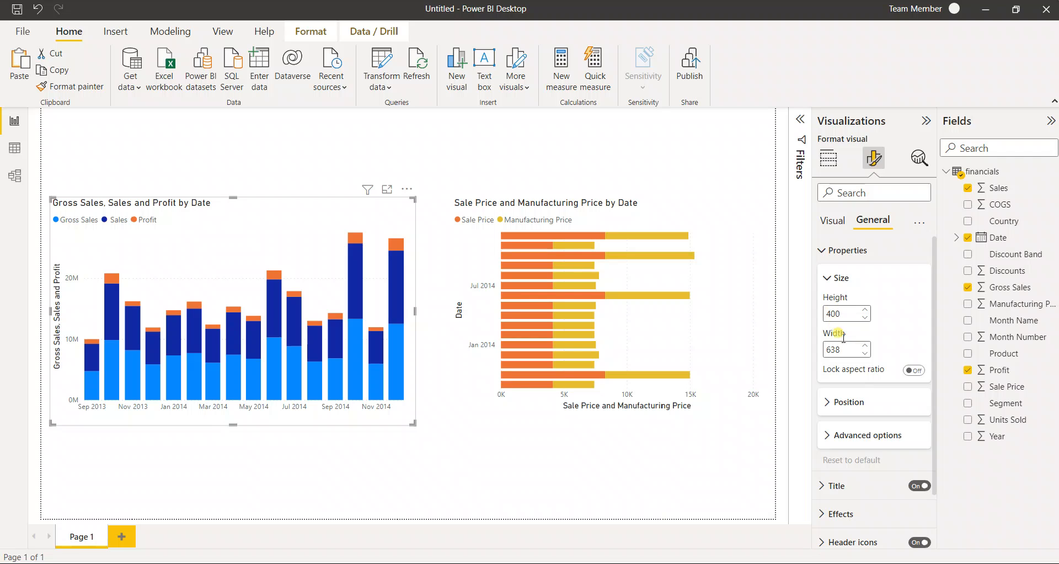
{"action": "left_click_drag", "start_coordinate": [850, 349], "coordinate": [800, 350]}
{"action": "type", "text": "700"}
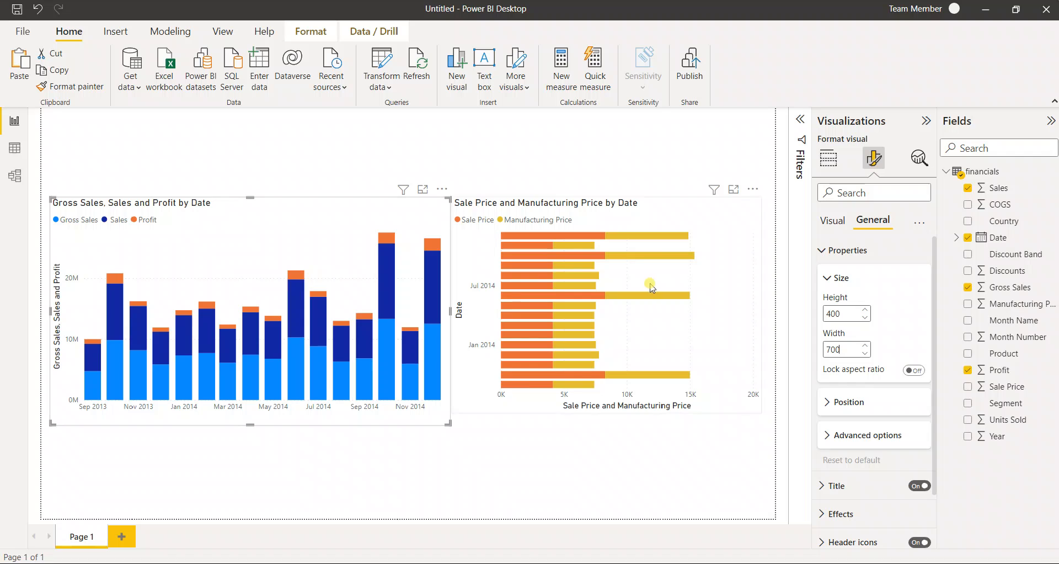
Try a horizontal position of 19 for the column chart and restore it to 14
{"action": "left_click", "coordinate": [850, 402]}
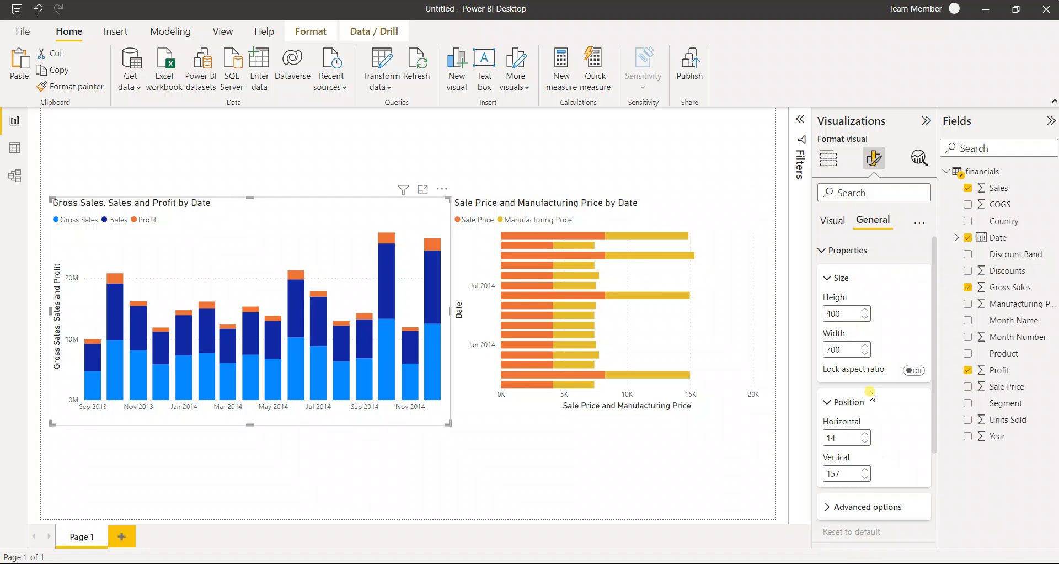
{"action": "scroll", "coordinate": [849, 402], "scroll_direction": "down", "scroll_amount": 3}
{"action": "left_click", "coordinate": [837, 295]}
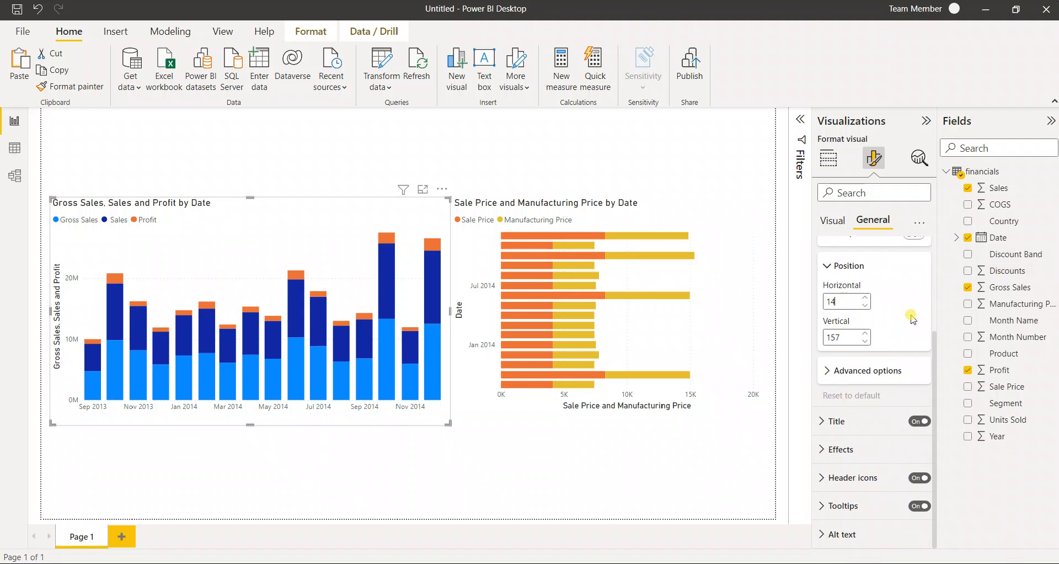
{"action": "key", "text": "BackSpace"}
{"action": "type", "text": "9"}
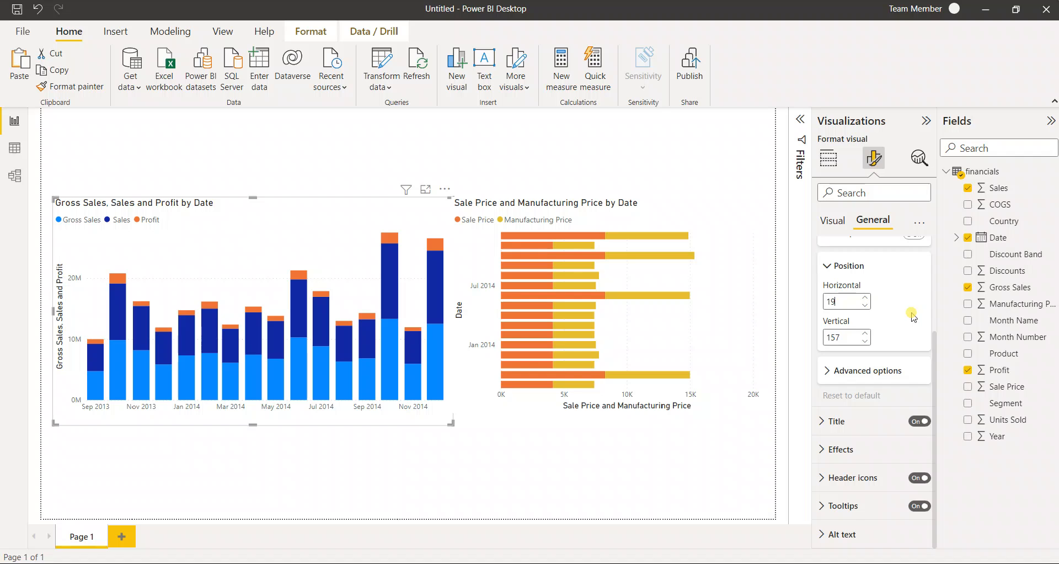
{"action": "key", "text": "BackSpace"}
{"action": "type", "text": "4"}
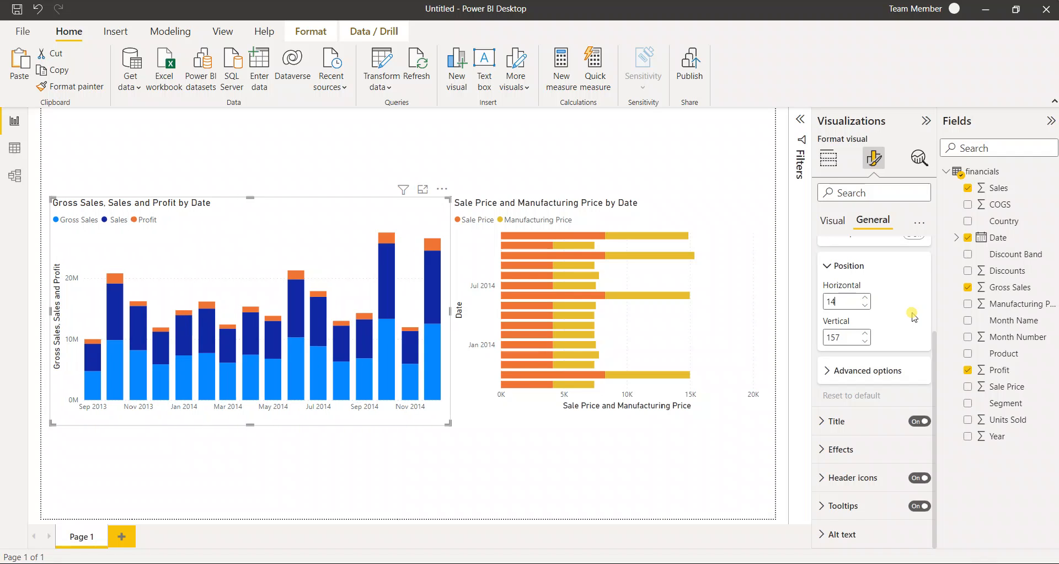
{"action": "left_click", "coordinate": [841, 265]}
{"action": "scroll", "coordinate": [878, 405], "scroll_direction": "up", "scroll_amount": 2}
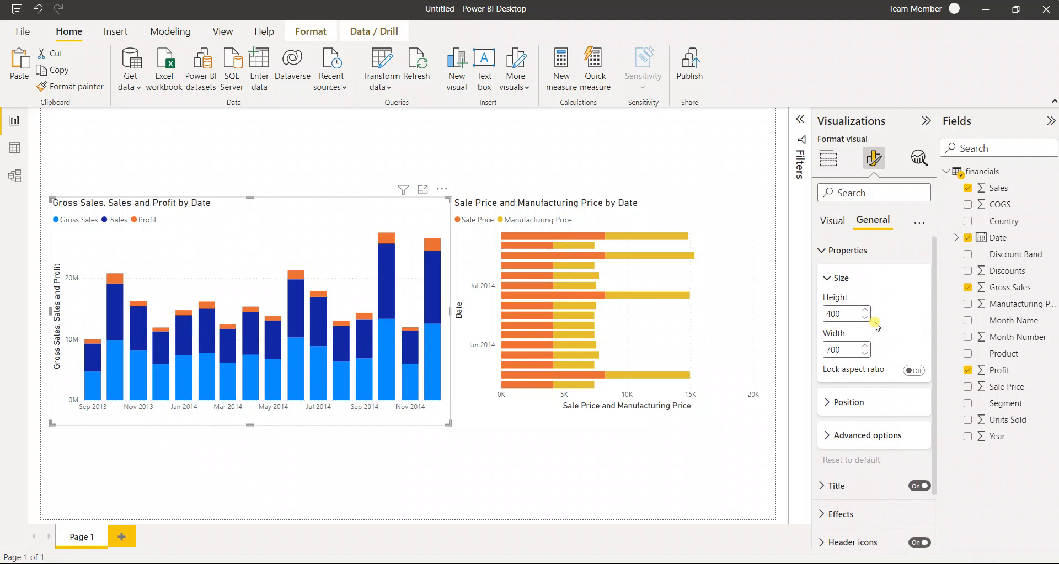
{"action": "left_click", "coordinate": [840, 278]}
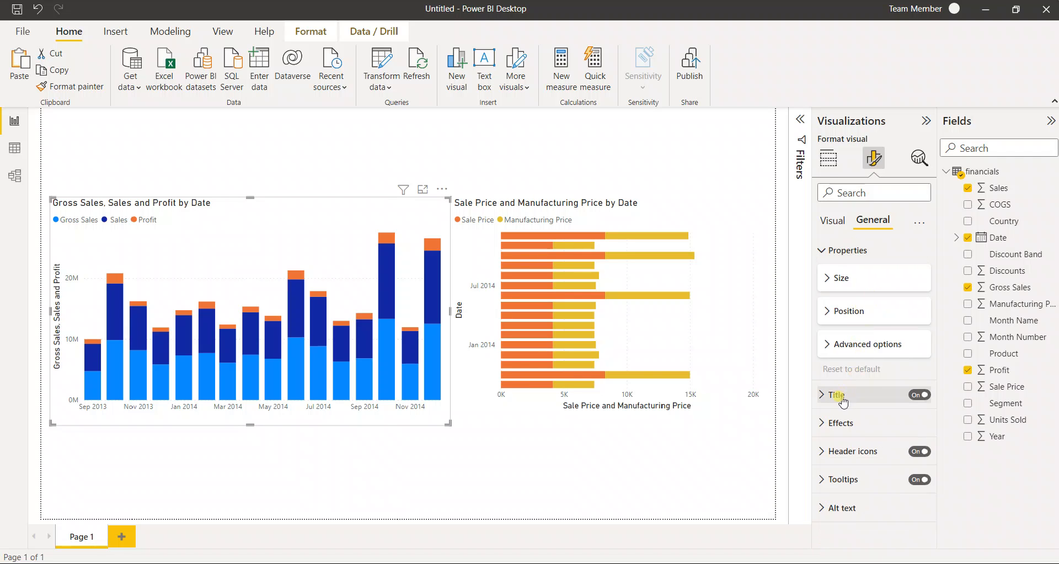
{"action": "left_click", "coordinate": [831, 249]}
Change the column chart's title text to "Sales Data" and set its font size to 17
{"action": "left_click", "coordinate": [840, 280]}
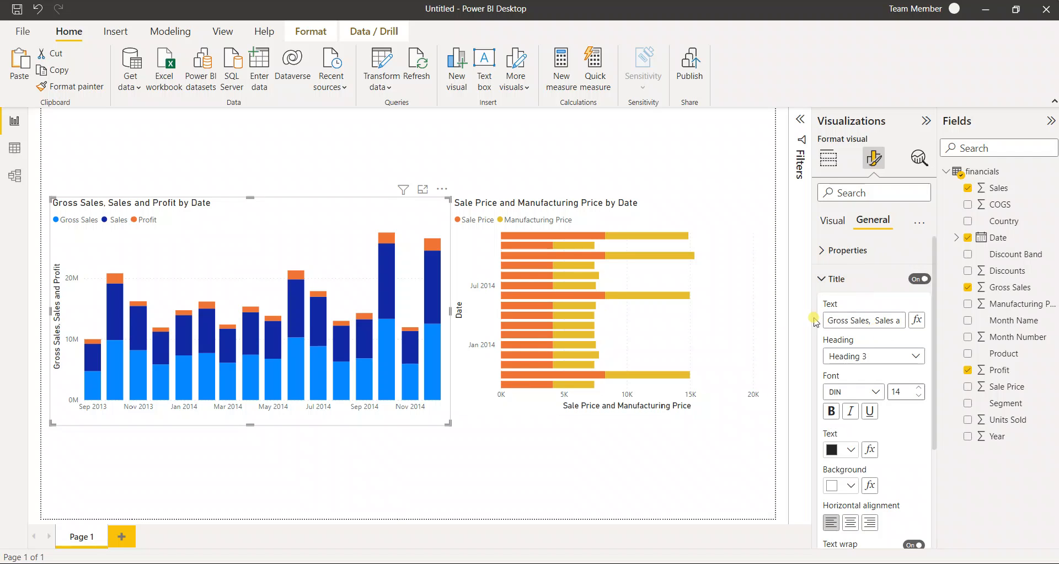
{"action": "left_click", "coordinate": [859, 320]}
{"action": "key", "text": "ctrl+a"}
{"action": "type", "text": "Sa"}
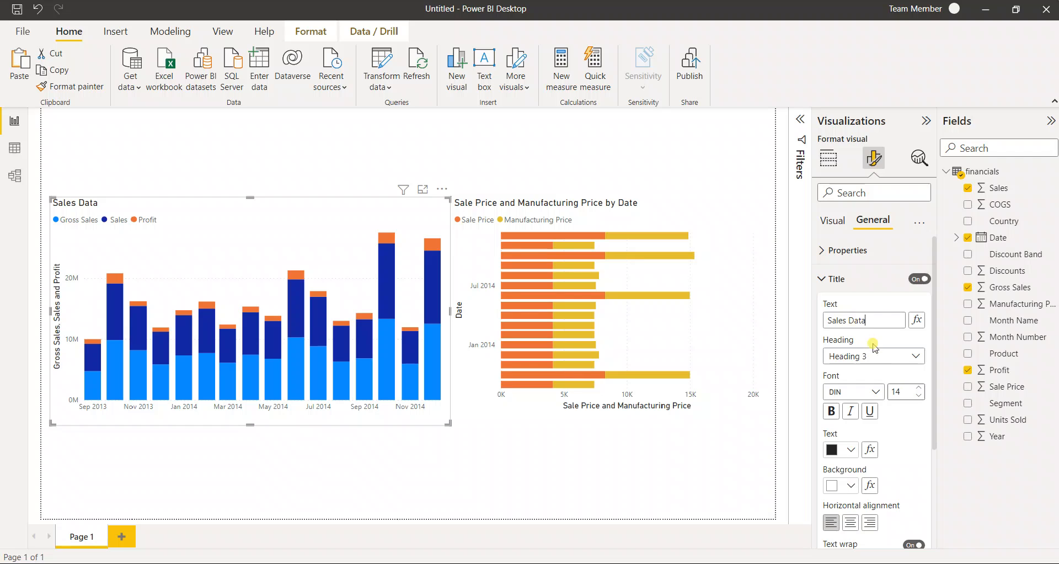
{"action": "left_click", "coordinate": [920, 390]}
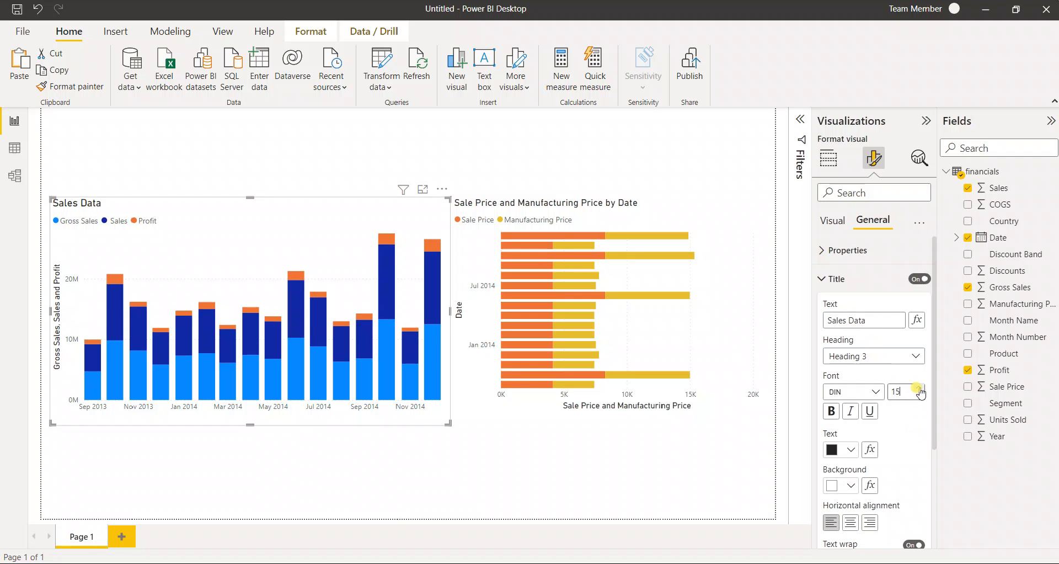
{"action": "left_click", "coordinate": [920, 389]}
{"action": "left_click", "coordinate": [920, 390]}
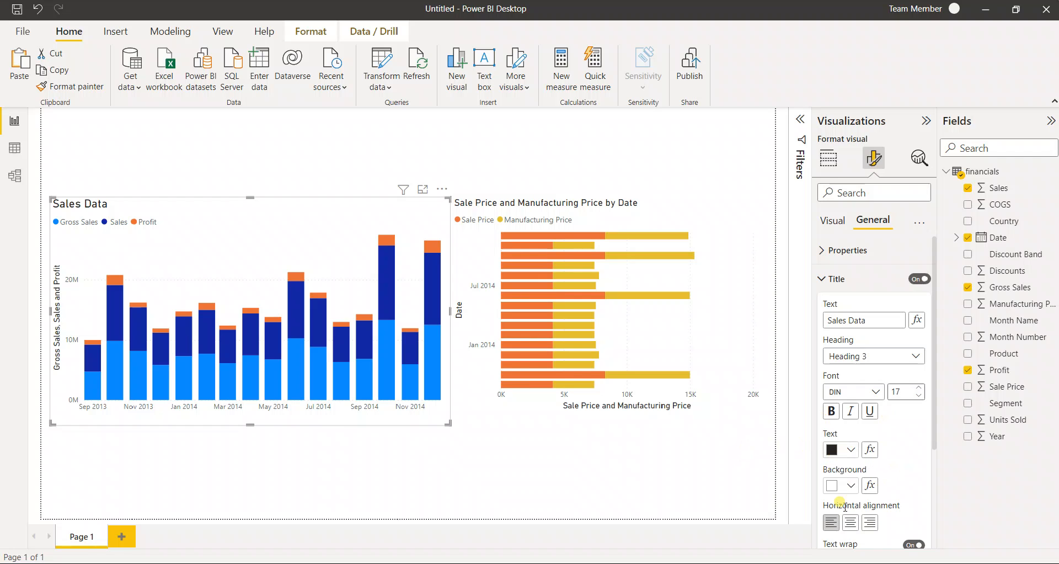
Color the Sales Data title dark blue and center it horizontally
{"action": "left_click", "coordinate": [852, 449]}
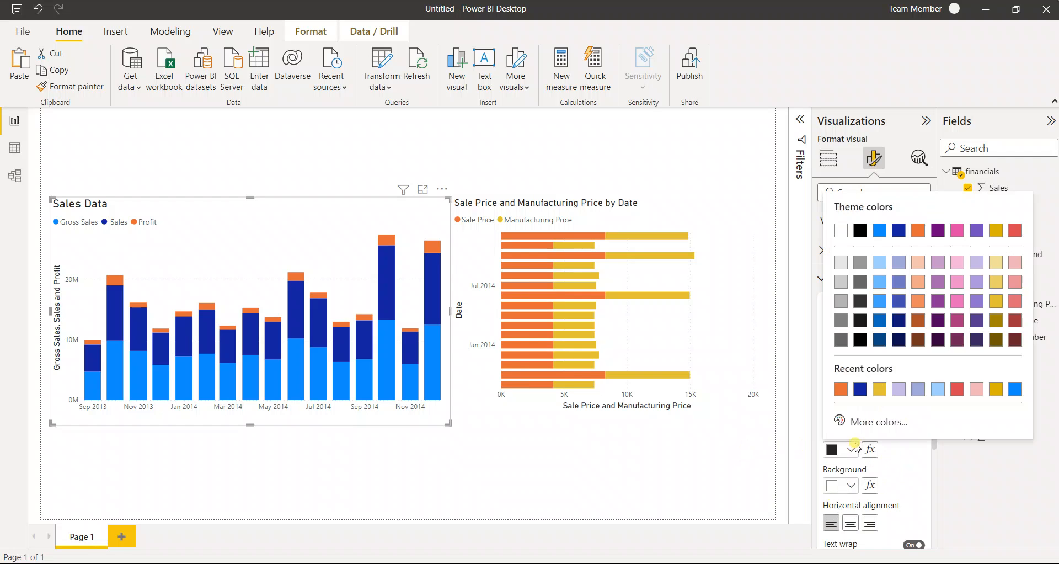
{"action": "left_click", "coordinate": [860, 389]}
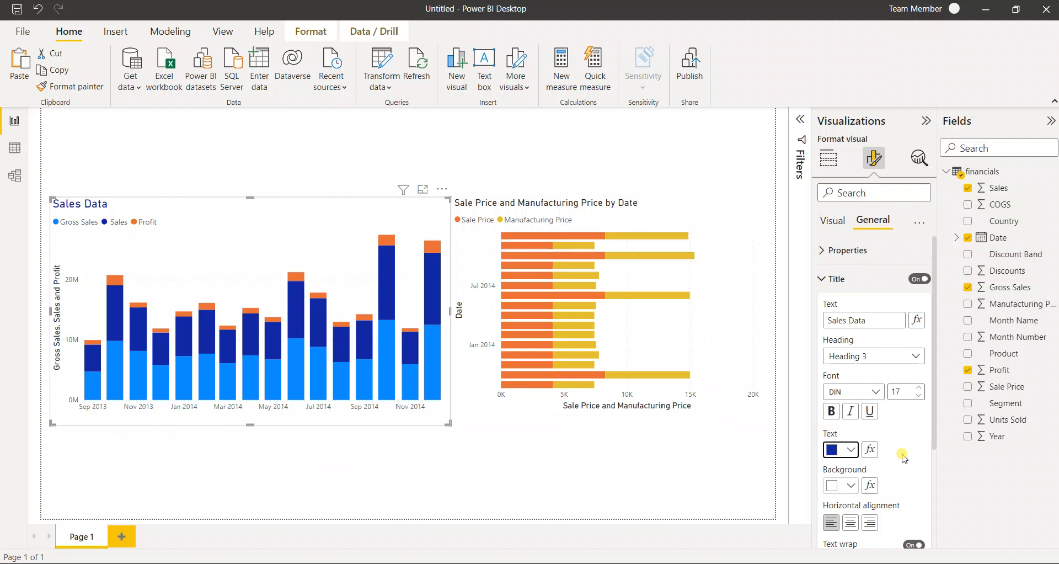
{"action": "scroll", "coordinate": [905, 448], "scroll_direction": "down", "scroll_amount": 3}
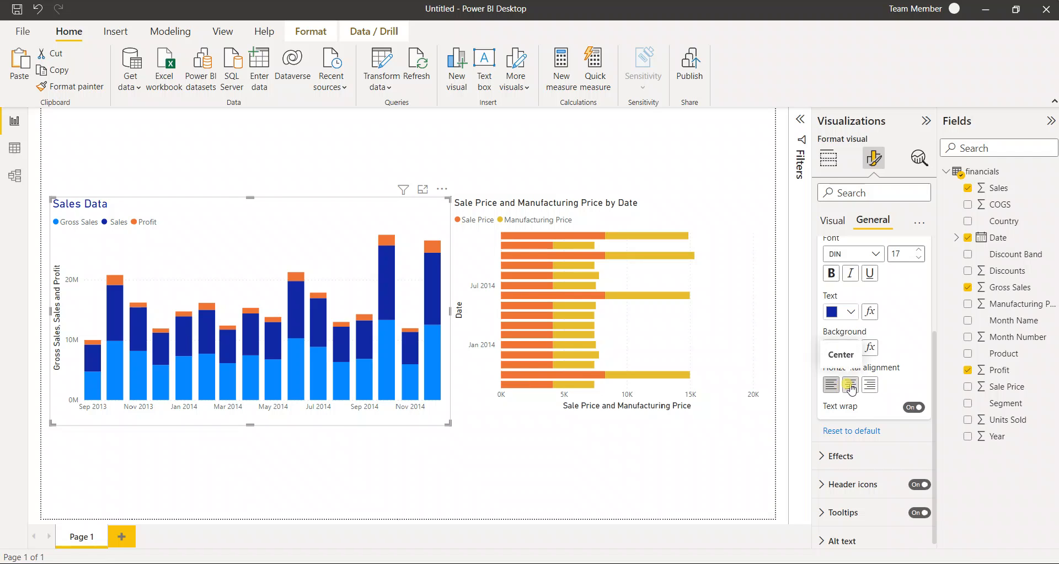
{"action": "left_click", "coordinate": [851, 387]}
{"action": "scroll", "coordinate": [879, 355], "scroll_direction": "up", "scroll_amount": 3}
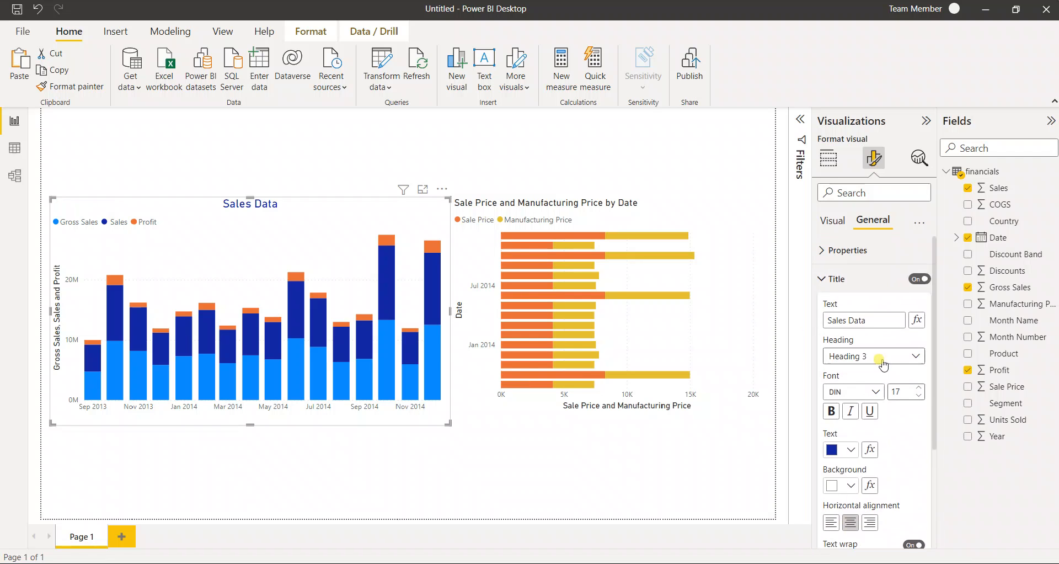
{"action": "left_click", "coordinate": [852, 280]}
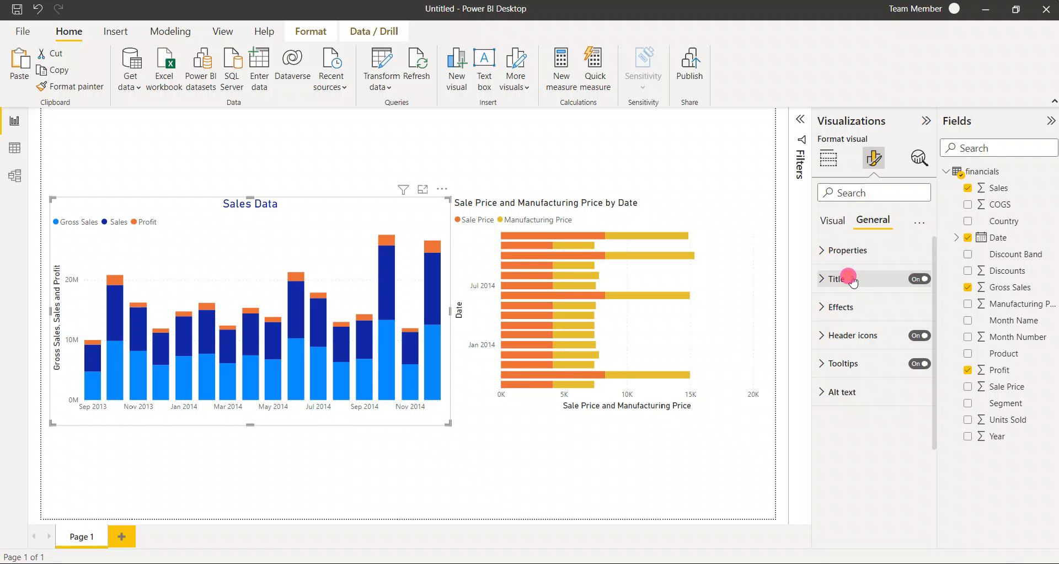
Try a light blue-violet background on the Sales Data chart and set it back to white
{"action": "left_click", "coordinate": [862, 309]}
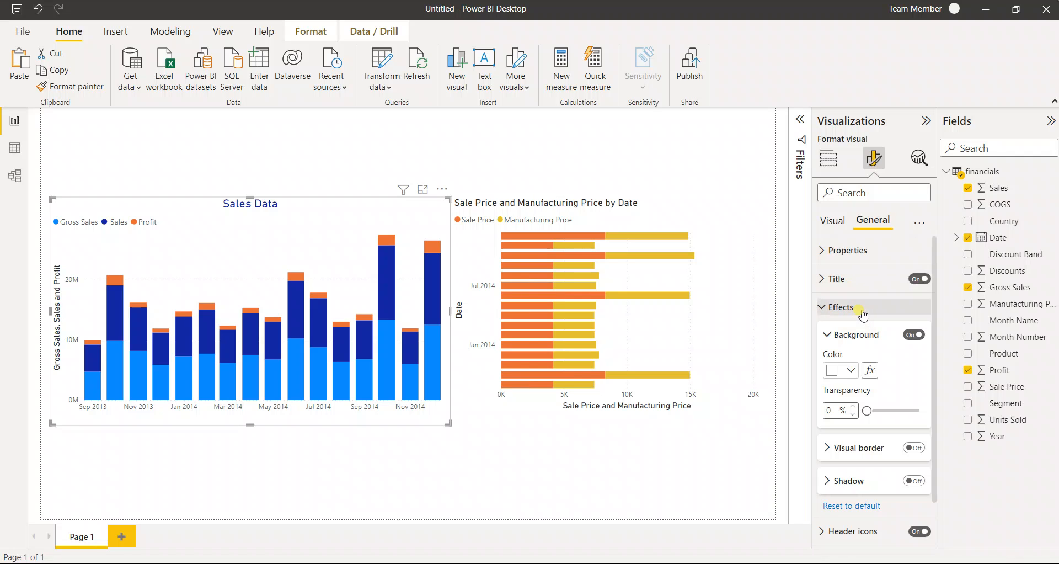
{"action": "left_click", "coordinate": [851, 374]}
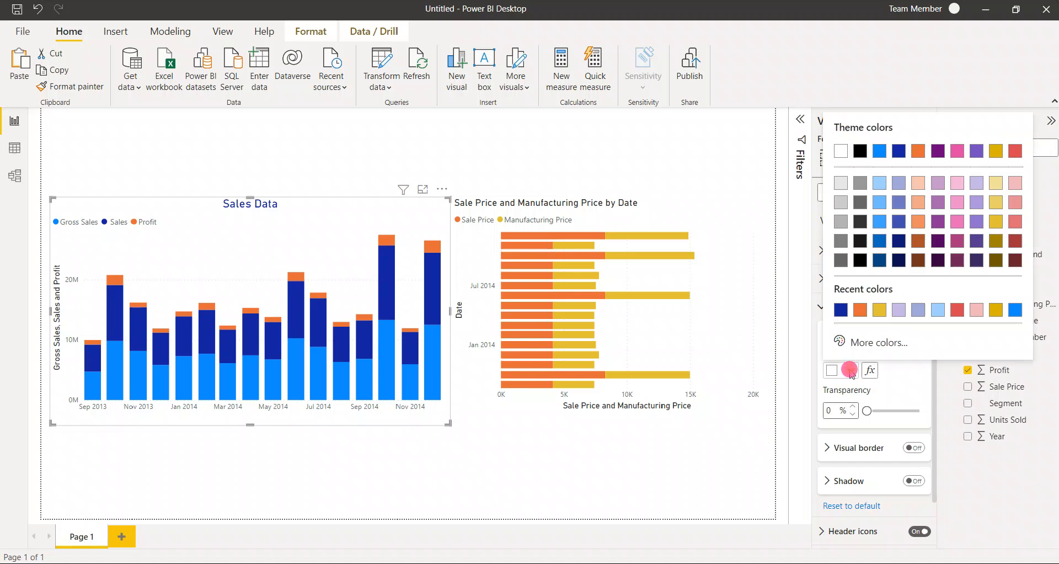
{"action": "left_click", "coordinate": [919, 313]}
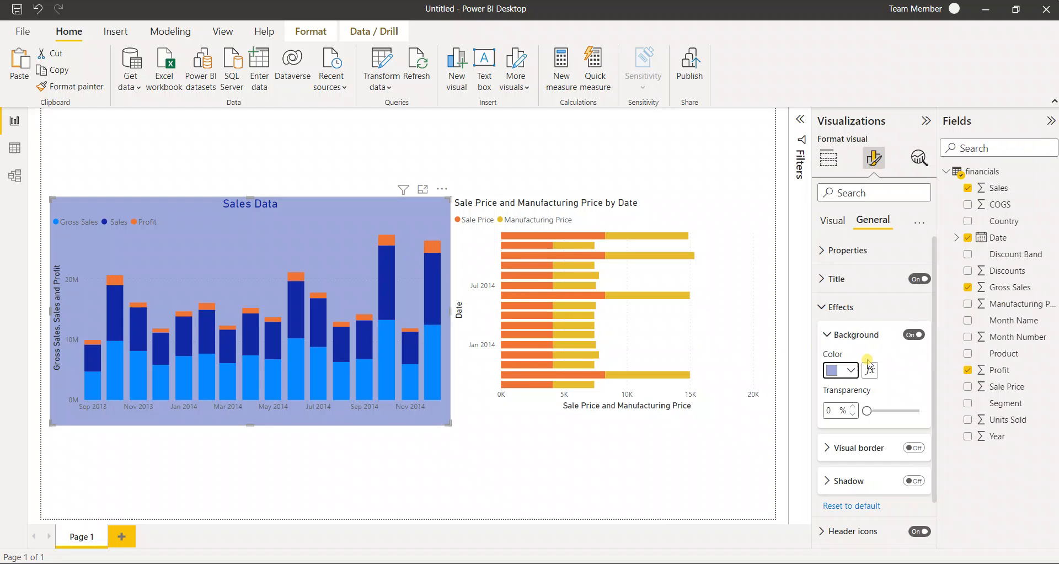
{"action": "left_click", "coordinate": [851, 369]}
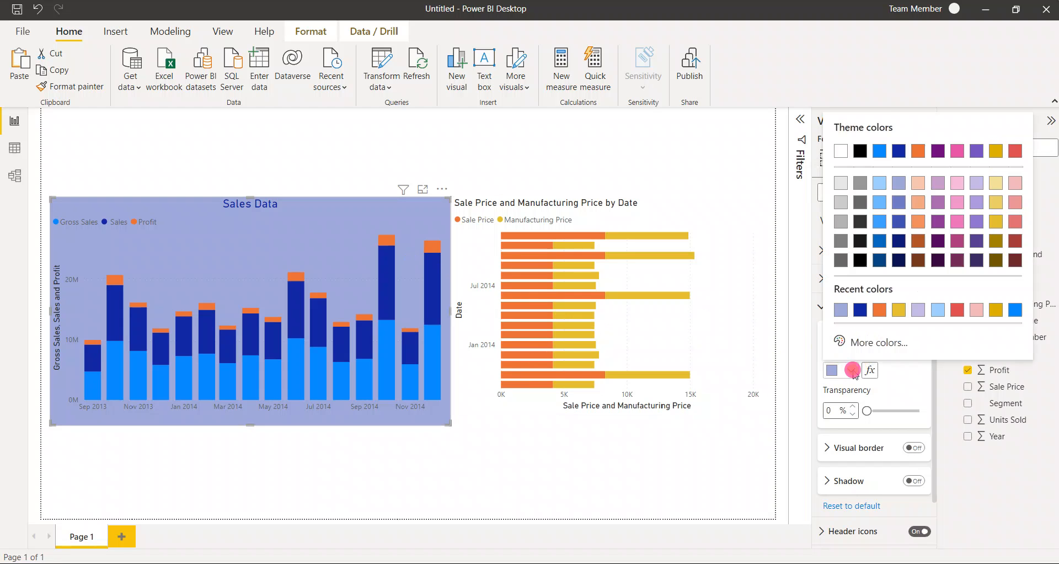
{"action": "left_click", "coordinate": [841, 152]}
Turn on the visual border around the Sales Data chart
{"action": "scroll", "coordinate": [911, 373], "scroll_direction": "down", "scroll_amount": 2}
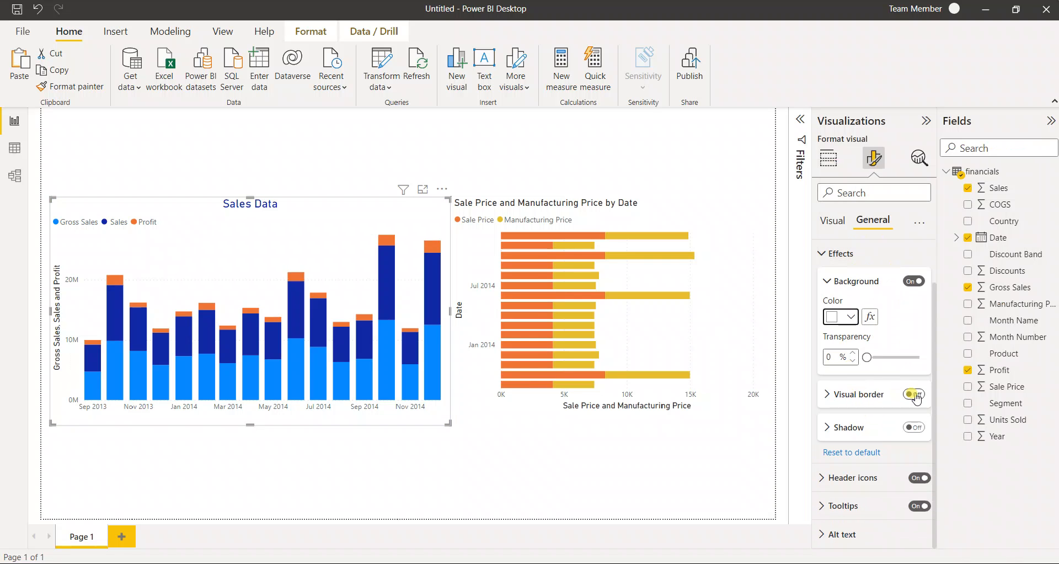
{"action": "left_click", "coordinate": [914, 395]}
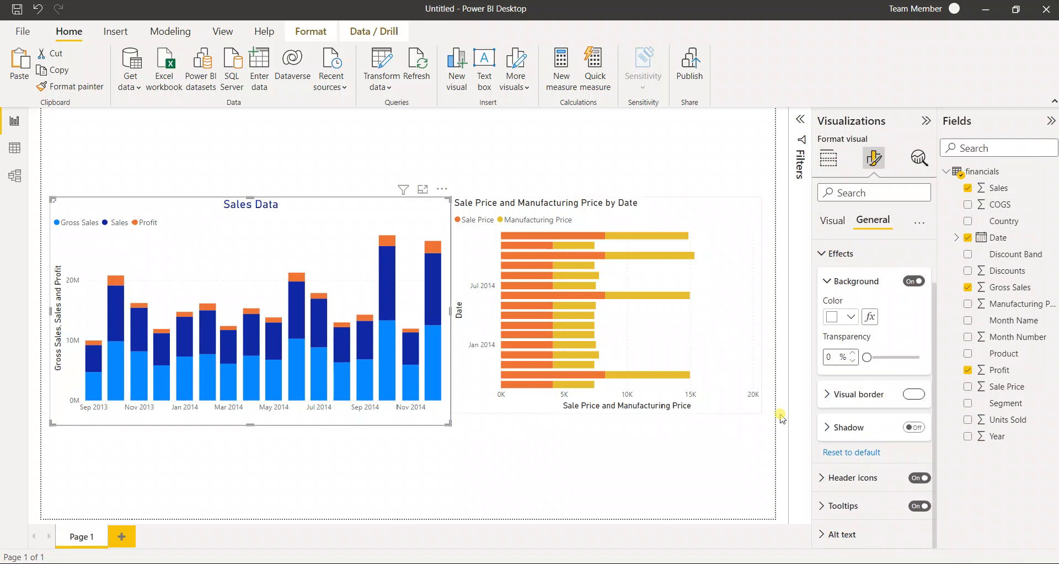
{"action": "left_click", "coordinate": [511, 497]}
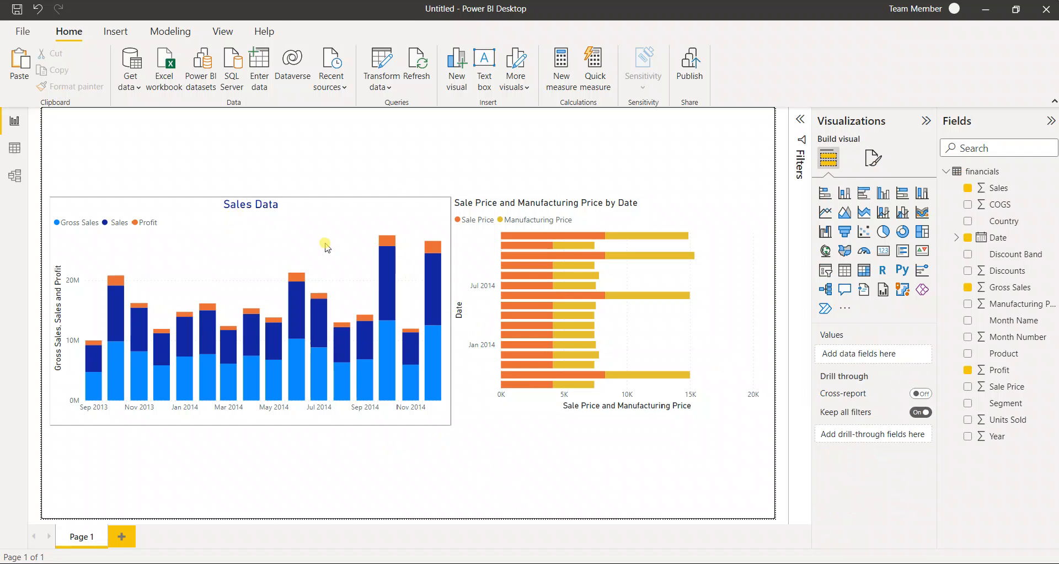
Round the corners of the Sales Data chart's visual border to 24 px
{"action": "left_click", "coordinate": [388, 274]}
{"action": "left_click", "coordinate": [870, 305]}
{"action": "left_click", "coordinate": [871, 219]}
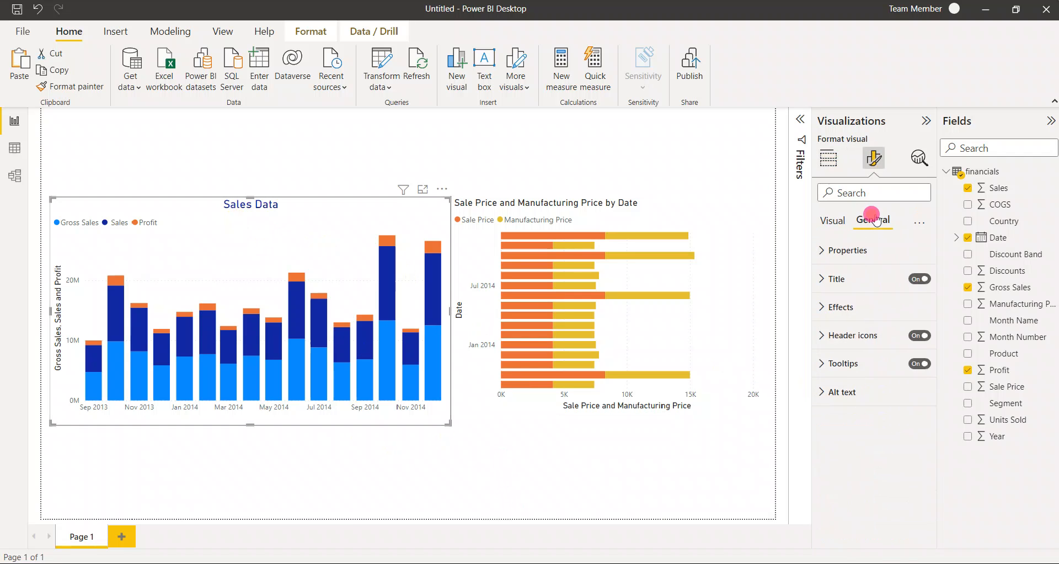
{"action": "left_click", "coordinate": [841, 307]}
{"action": "scroll", "coordinate": [872, 353], "scroll_direction": "down", "scroll_amount": 2}
{"action": "left_click", "coordinate": [898, 399]}
{"action": "scroll", "coordinate": [903, 402], "scroll_direction": "down", "scroll_amount": 2}
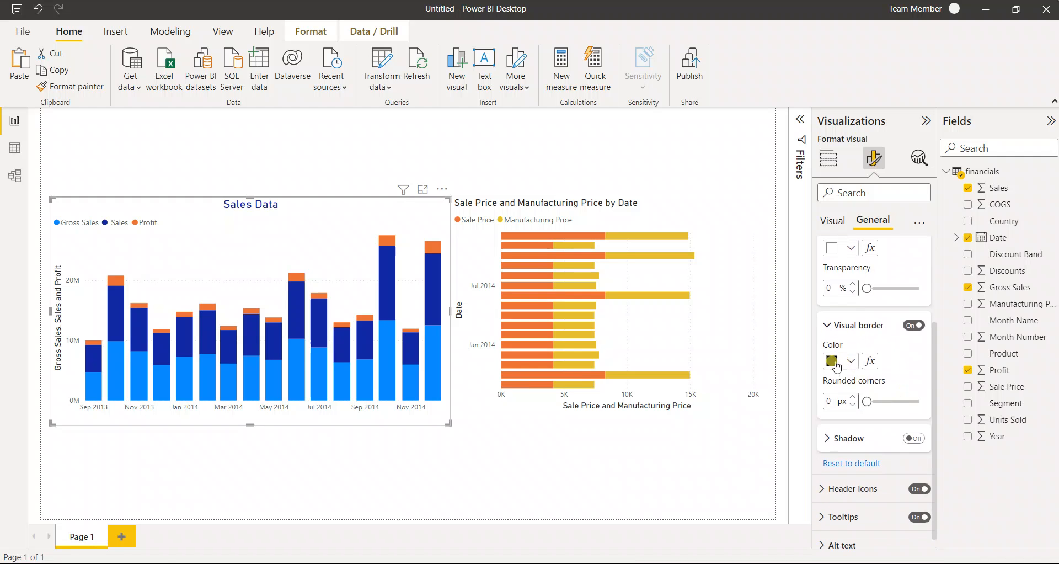
{"action": "left_click", "coordinate": [848, 367]}
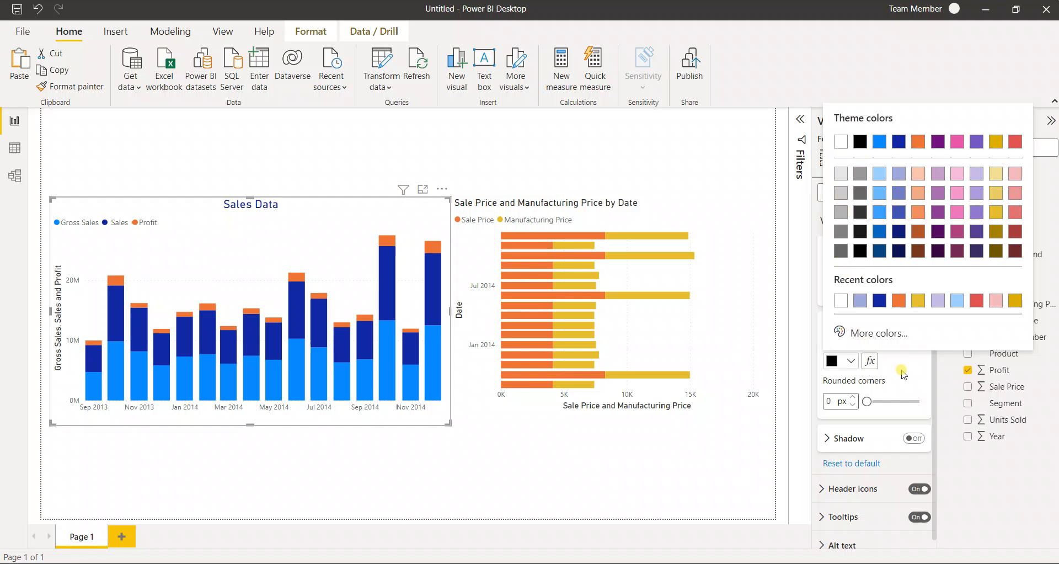
{"action": "left_click", "coordinate": [860, 396]}
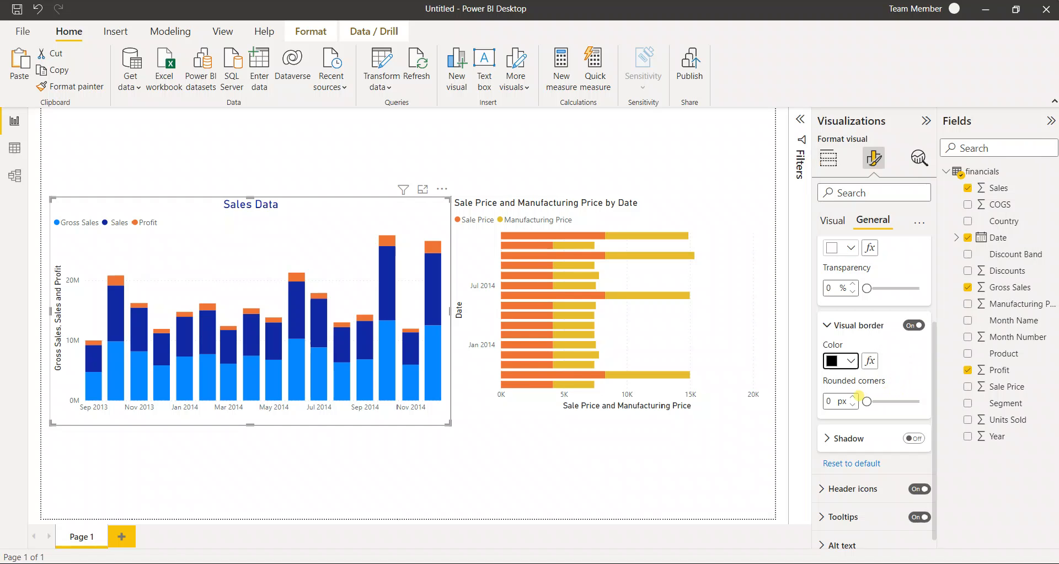
{"action": "left_click_drag", "start_coordinate": [863, 401], "coordinate": [908, 401]}
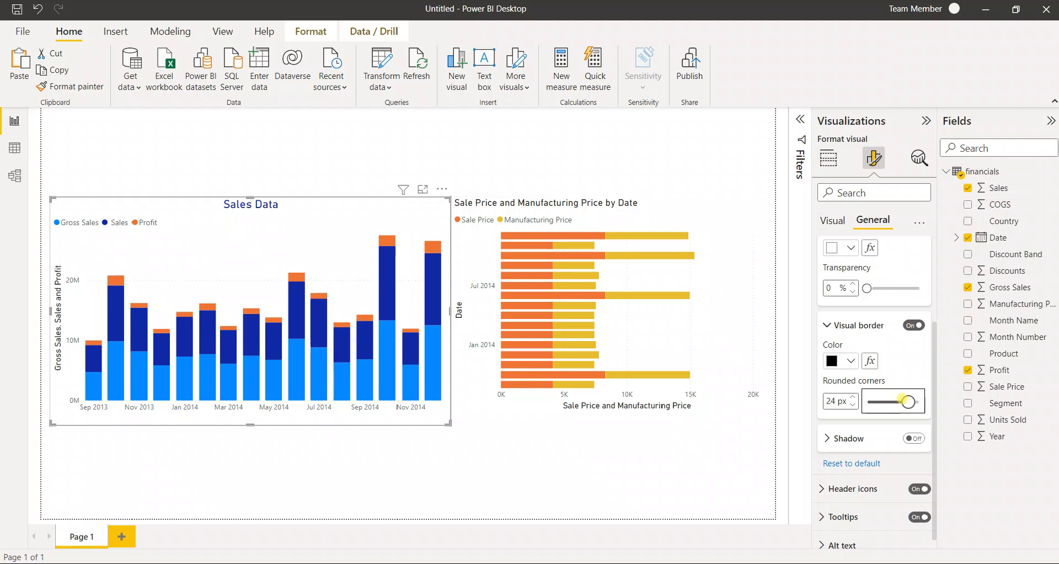
{"action": "left_click", "coordinate": [518, 483]}
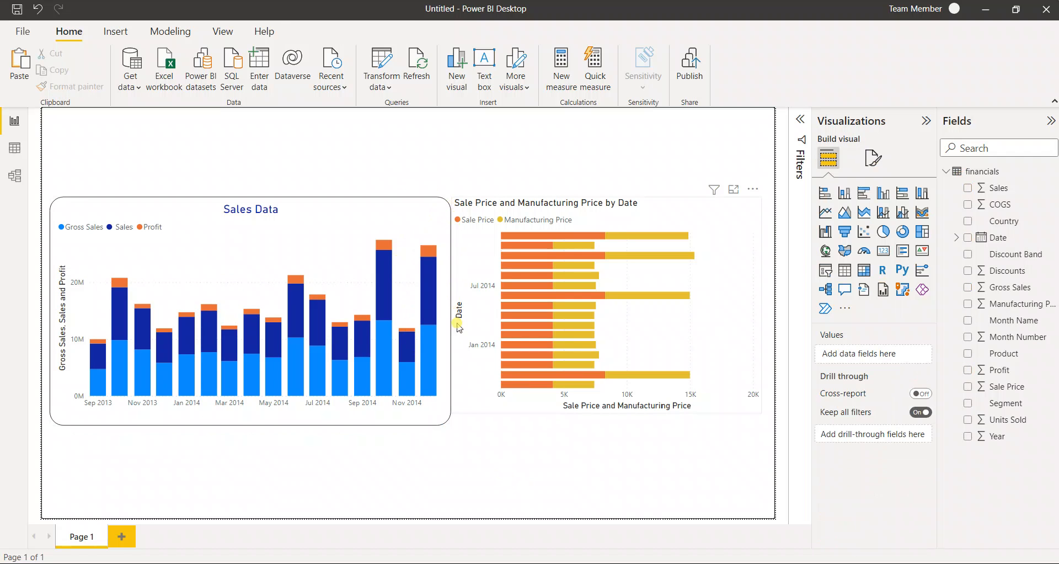
Set the rounded corners of the Sales Data chart's visual border to 0 px
{"action": "left_click", "coordinate": [325, 236]}
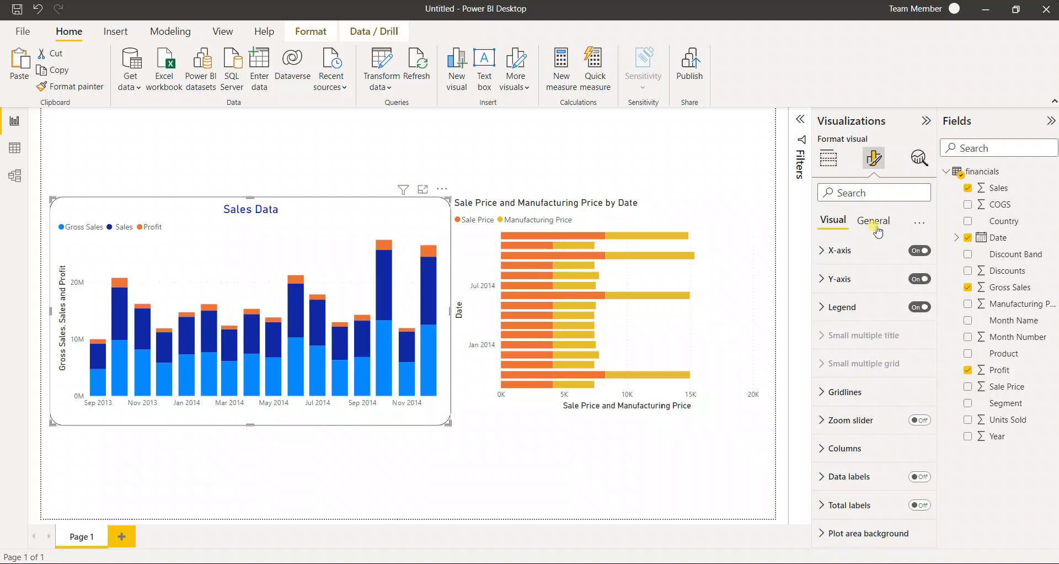
{"action": "left_click", "coordinate": [876, 228]}
{"action": "left_click", "coordinate": [862, 307]}
{"action": "left_click", "coordinate": [859, 447]}
{"action": "scroll", "coordinate": [877, 408], "scroll_direction": "down", "scroll_amount": 3}
{"action": "left_click_drag", "start_coordinate": [908, 388], "coordinate": [855, 393]}
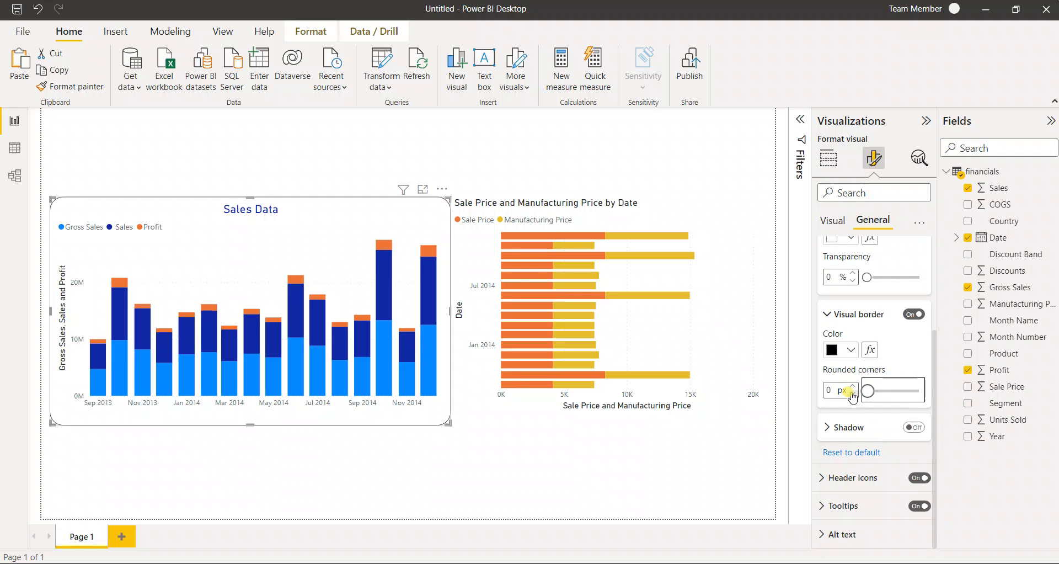
Turn on the shadow effect for the Sales Data chart and reselect the chart on the canvas
{"action": "left_click", "coordinate": [863, 428]}
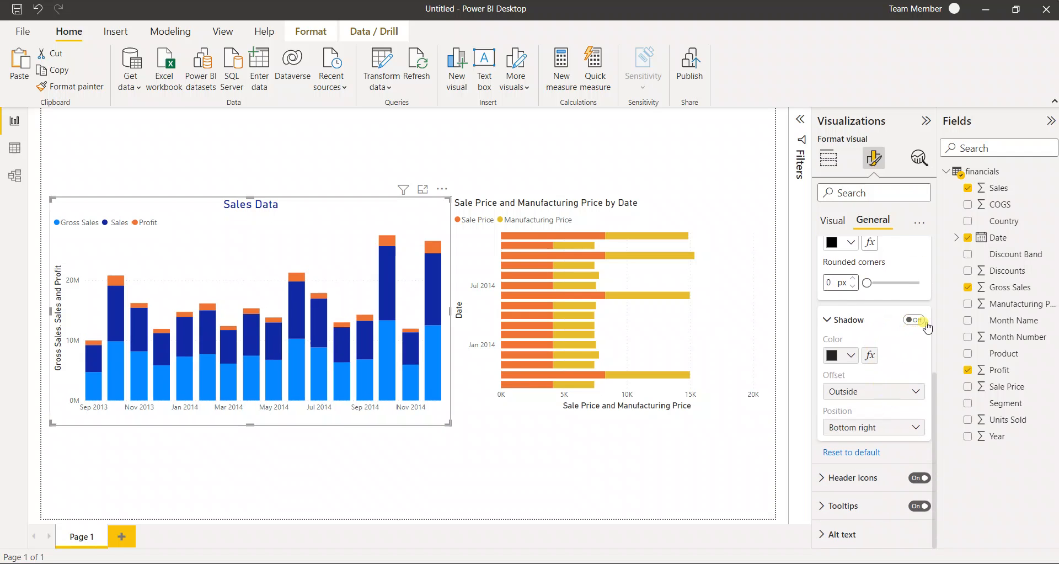
{"action": "left_click", "coordinate": [914, 319]}
{"action": "left_click", "coordinate": [474, 474]}
{"action": "left_click", "coordinate": [430, 422]}
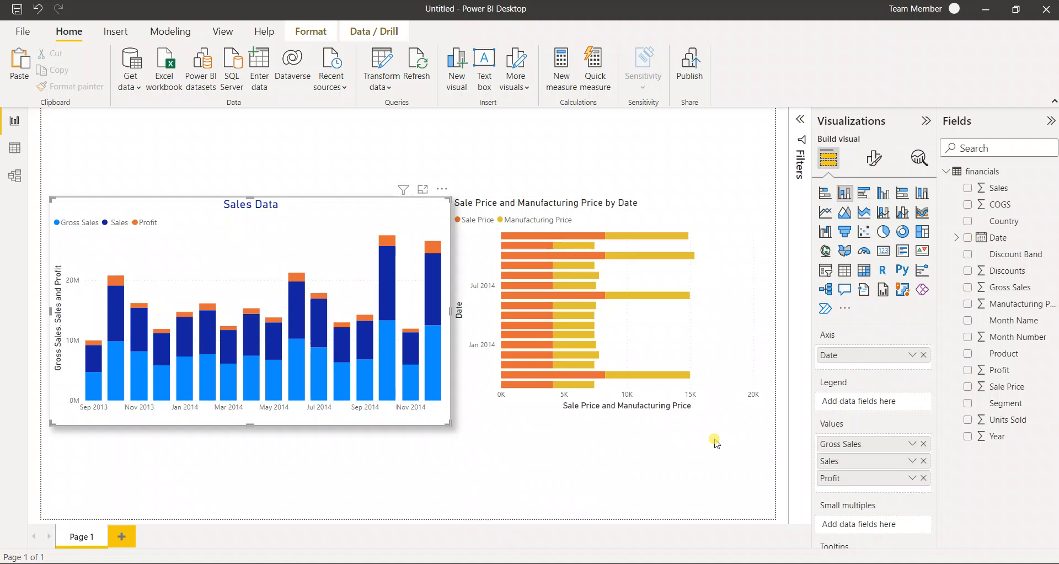
Try the Inside offset for the Sales Data chart's shadow and set it back to Outside
{"action": "left_click", "coordinate": [878, 150]}
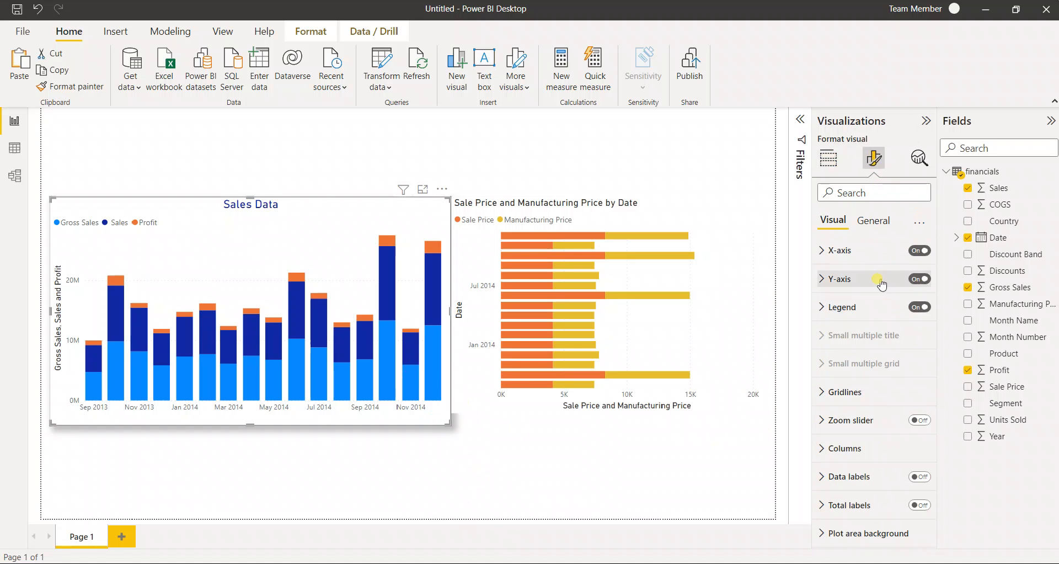
{"action": "left_click", "coordinate": [874, 221]}
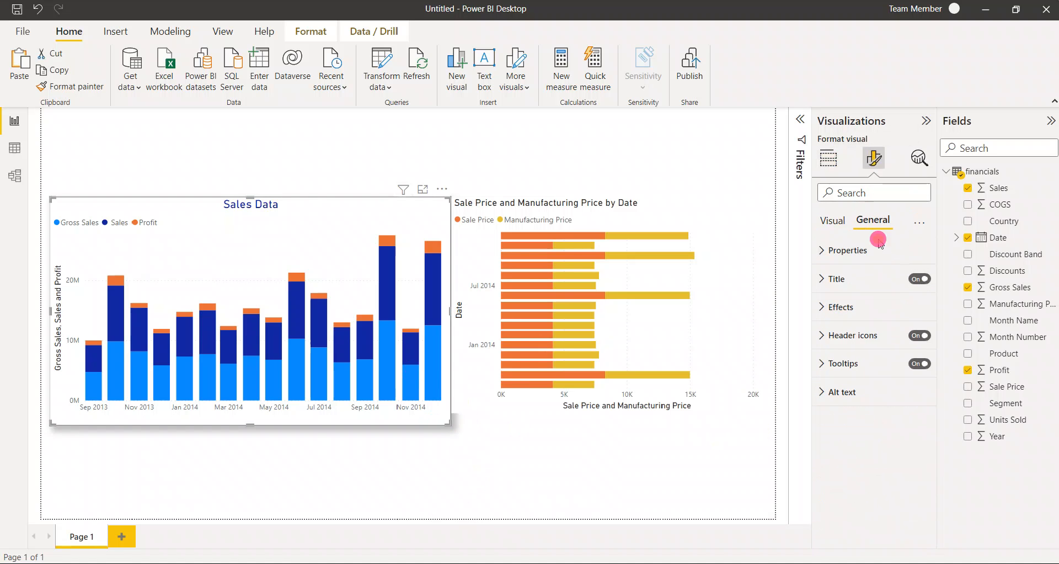
{"action": "left_click", "coordinate": [833, 307]}
{"action": "left_click", "coordinate": [857, 429]}
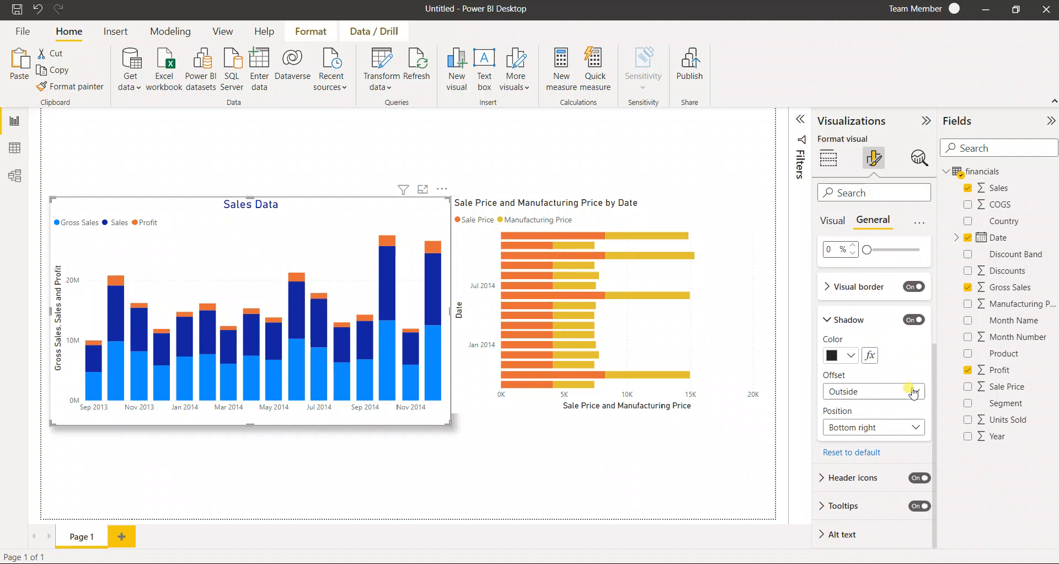
{"action": "left_click", "coordinate": [900, 392]}
{"action": "left_click", "coordinate": [856, 428]}
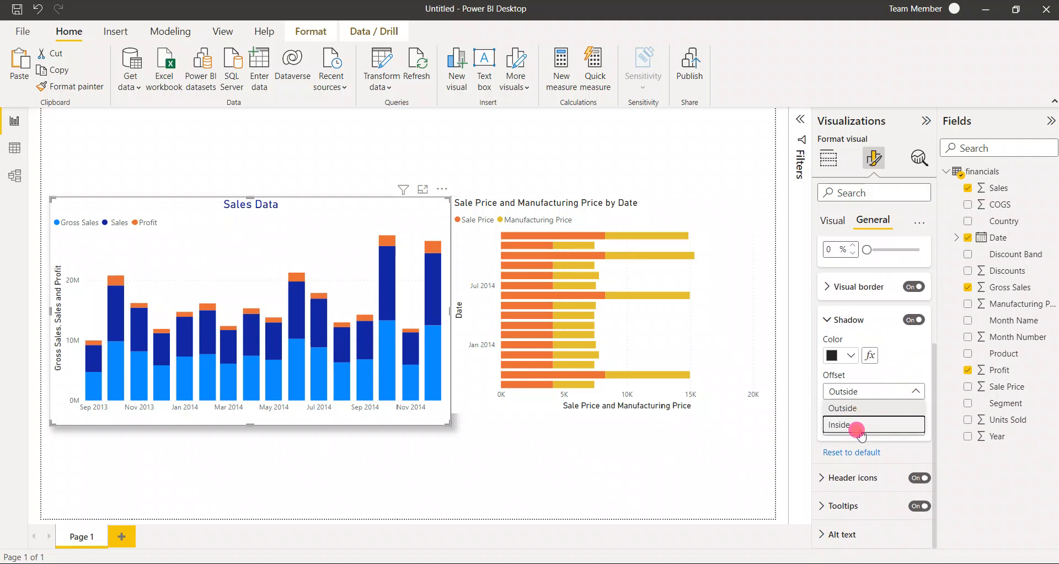
{"action": "left_click", "coordinate": [852, 400]}
{"action": "left_click", "coordinate": [859, 418]}
Try the Bottom position for the Sales Data chart's shadow, and change the position to Custom
{"action": "left_click", "coordinate": [882, 428]}
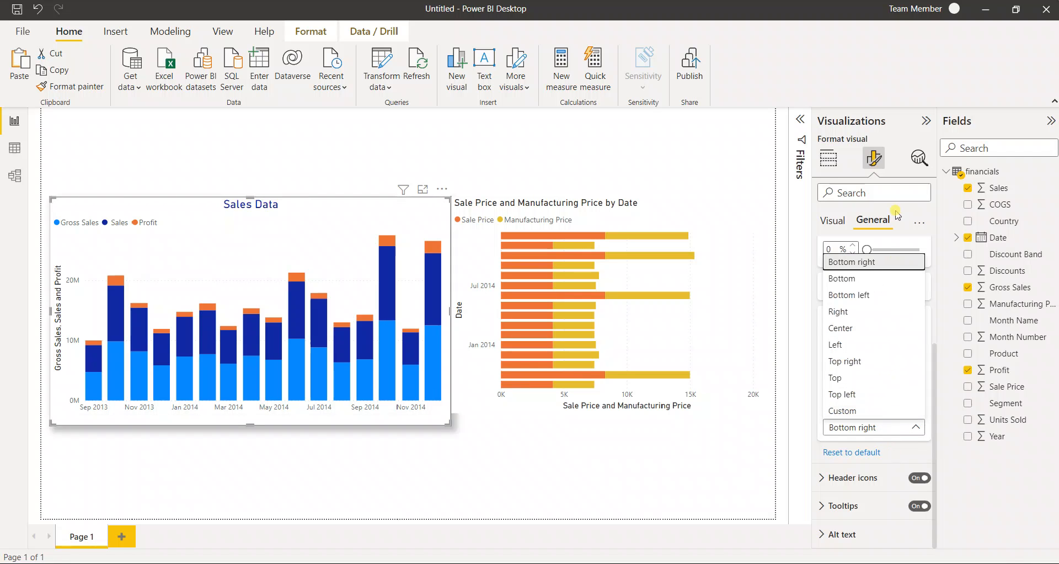
{"action": "left_click", "coordinate": [870, 279]}
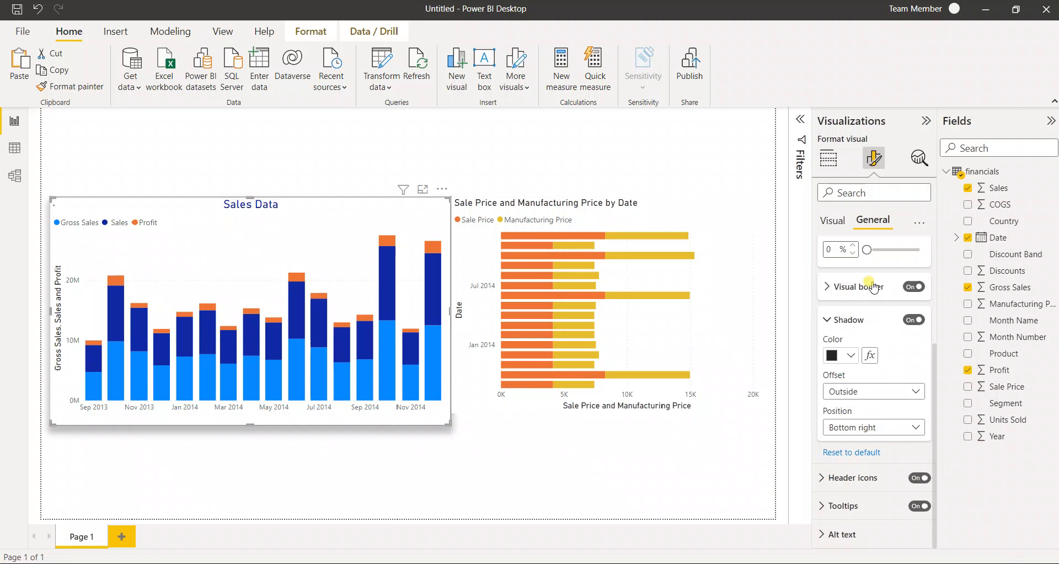
{"action": "left_click", "coordinate": [891, 431]}
{"action": "left_click", "coordinate": [882, 411]}
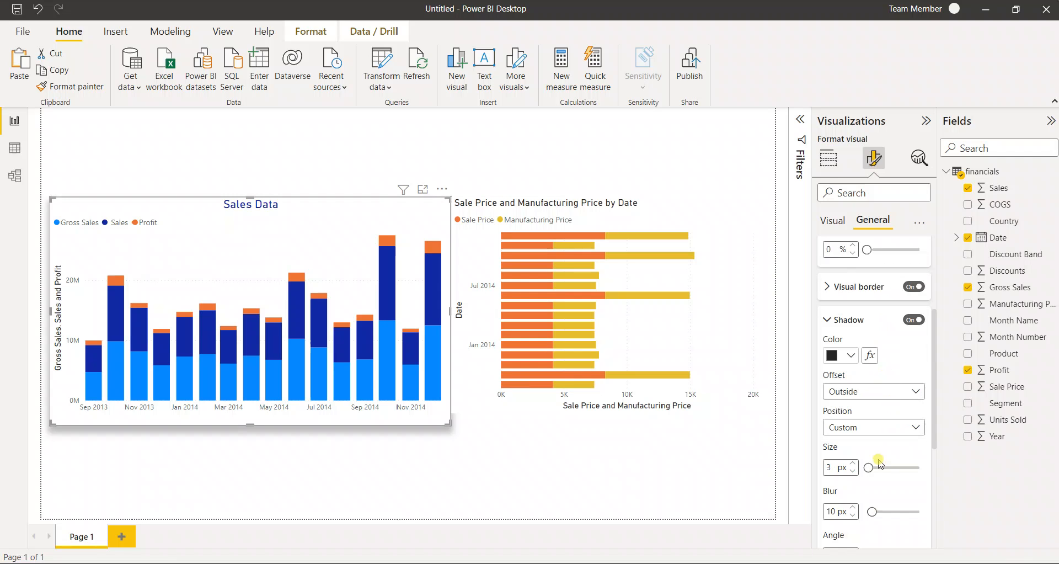
Set the custom shadow's size to 0 px and its blur to 23 px
{"action": "left_click", "coordinate": [864, 466]}
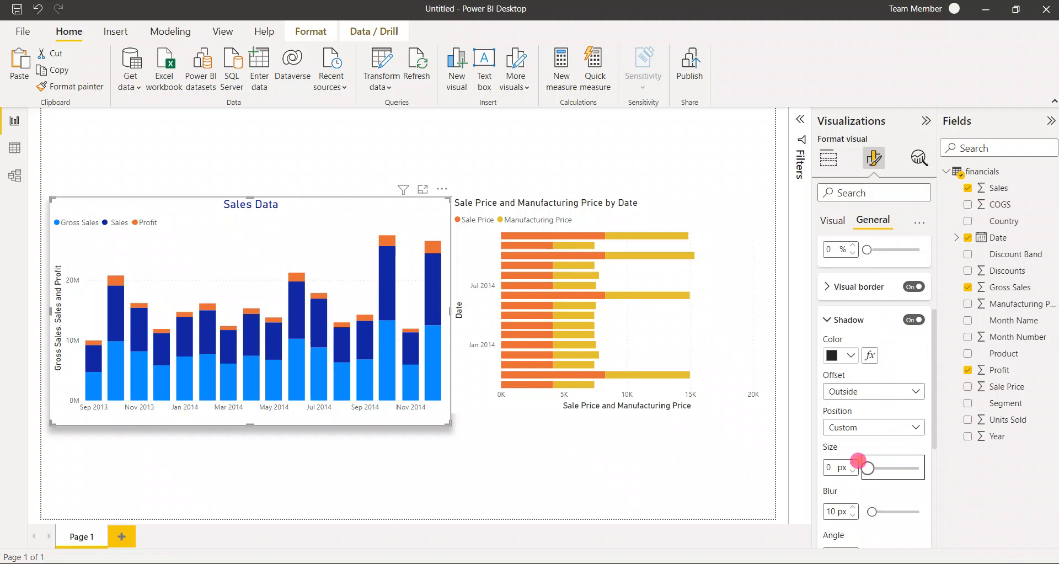
{"action": "left_click", "coordinate": [865, 509]}
{"action": "scroll", "coordinate": [867, 457], "scroll_direction": "down", "scroll_amount": 2}
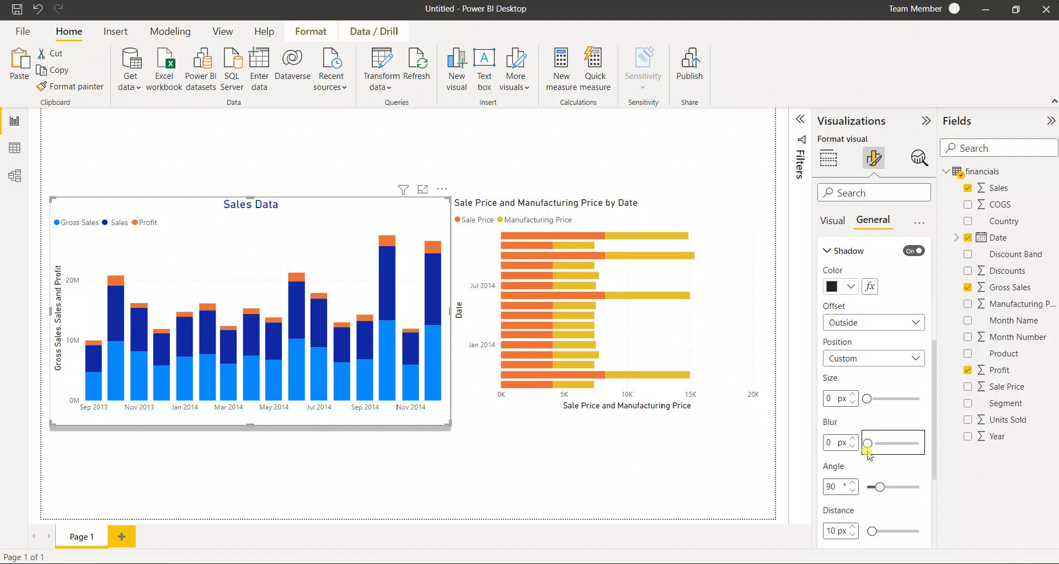
{"action": "left_click_drag", "start_coordinate": [860, 438], "coordinate": [872, 451]}
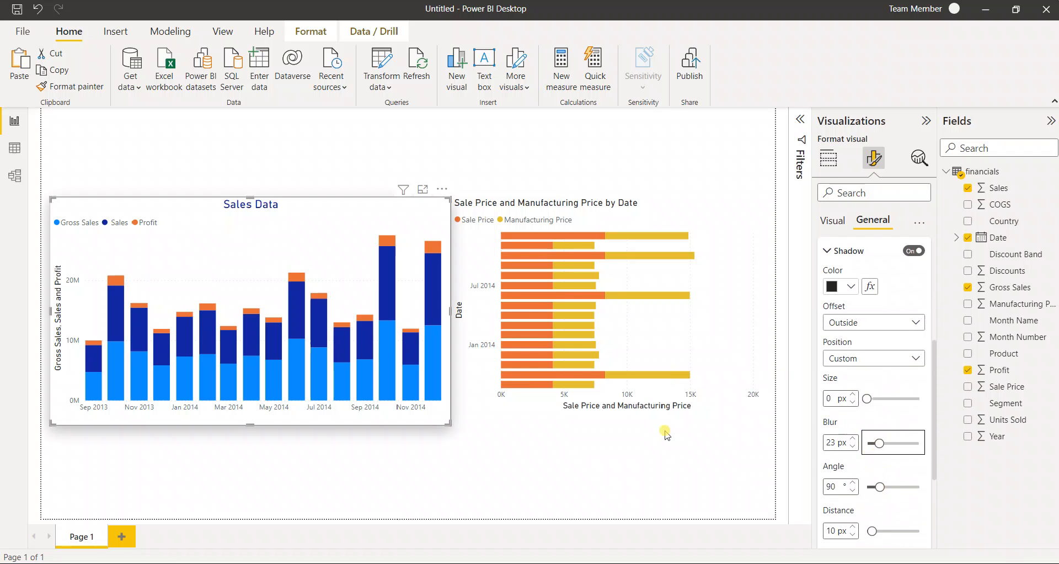
Set the custom shadow's angle to 73° and its distance to 0 px
{"action": "left_click_drag", "start_coordinate": [873, 485], "coordinate": [912, 487]}
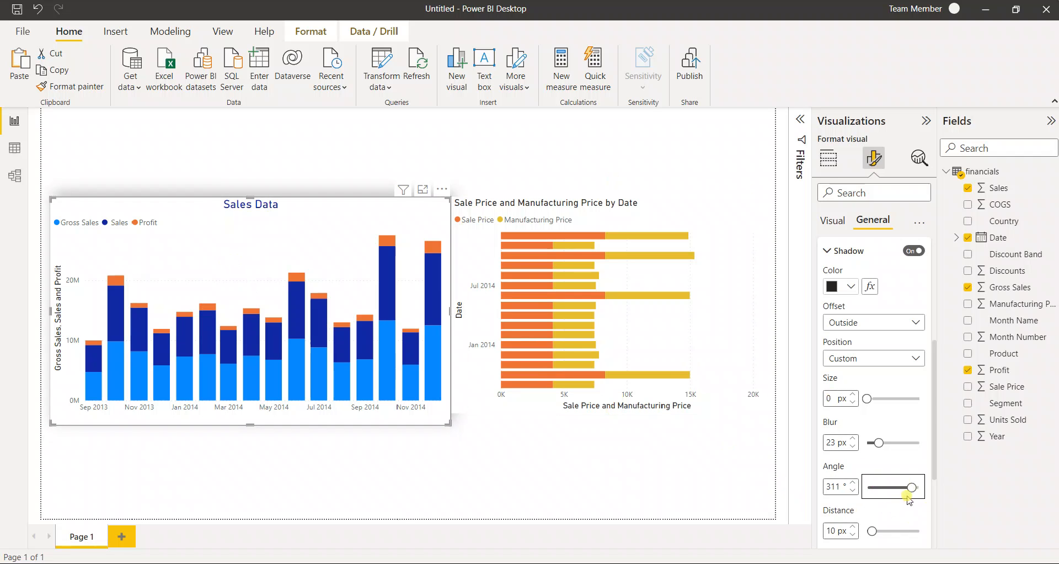
{"action": "left_click_drag", "start_coordinate": [906, 485], "coordinate": [877, 486]}
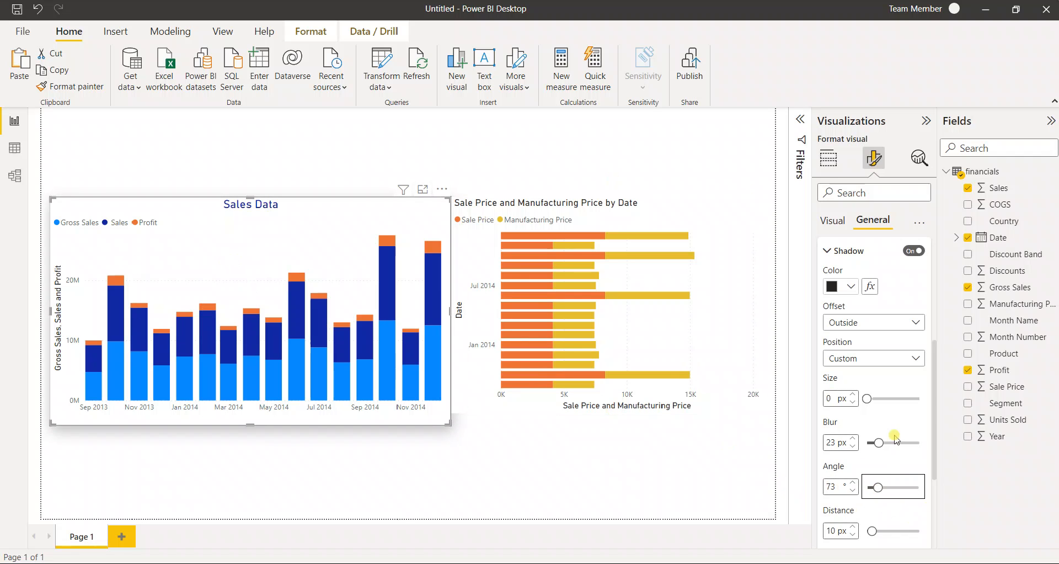
{"action": "left_click_drag", "start_coordinate": [871, 530], "coordinate": [839, 530]}
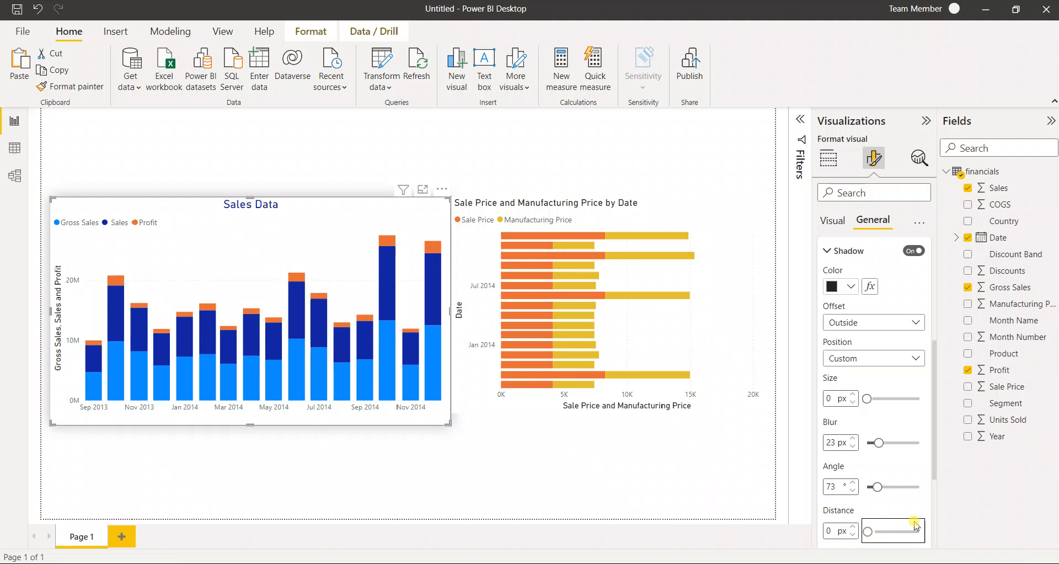
Set the Sales Data chart's shadow position to Center, keeping the offset at Outside
{"action": "left_click", "coordinate": [880, 364]}
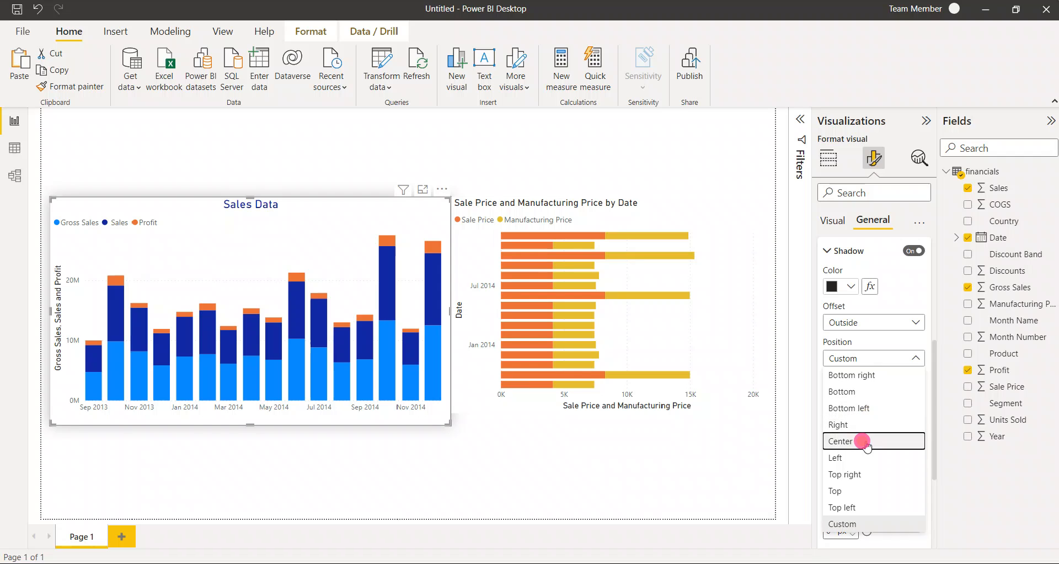
{"action": "left_click", "coordinate": [868, 444]}
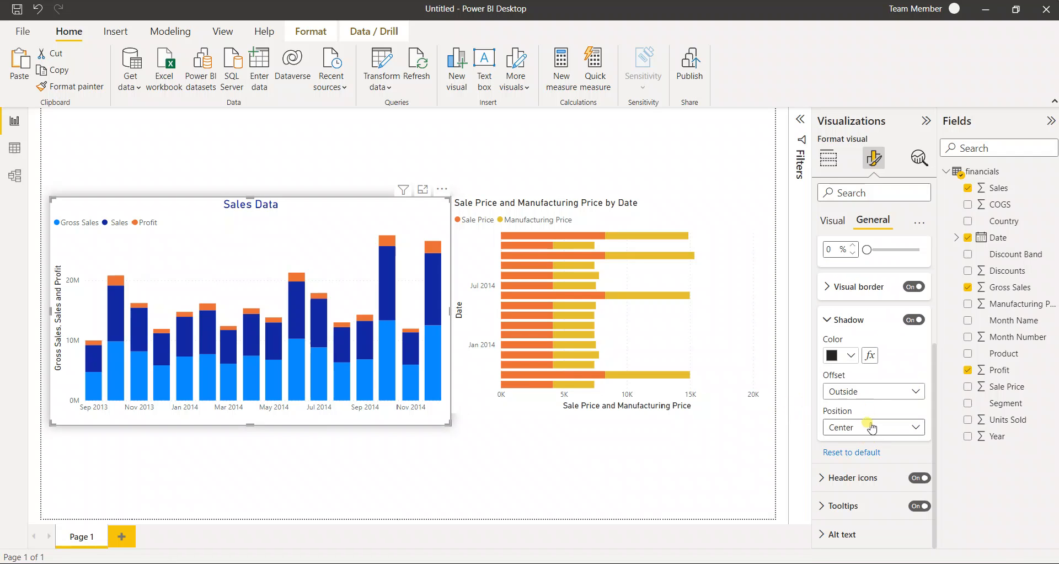
{"action": "left_click", "coordinate": [874, 387]}
{"action": "left_click", "coordinate": [877, 386]}
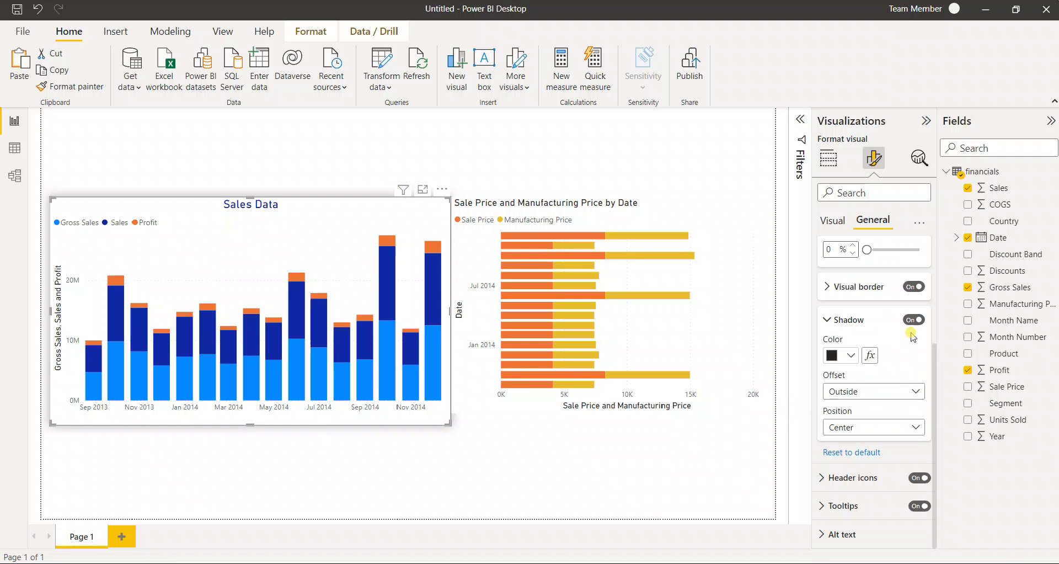
Examine the header icon color settings and the tooltip type options of the Sales Data chart
{"action": "left_click", "coordinate": [852, 325]}
{"action": "left_click", "coordinate": [869, 478]}
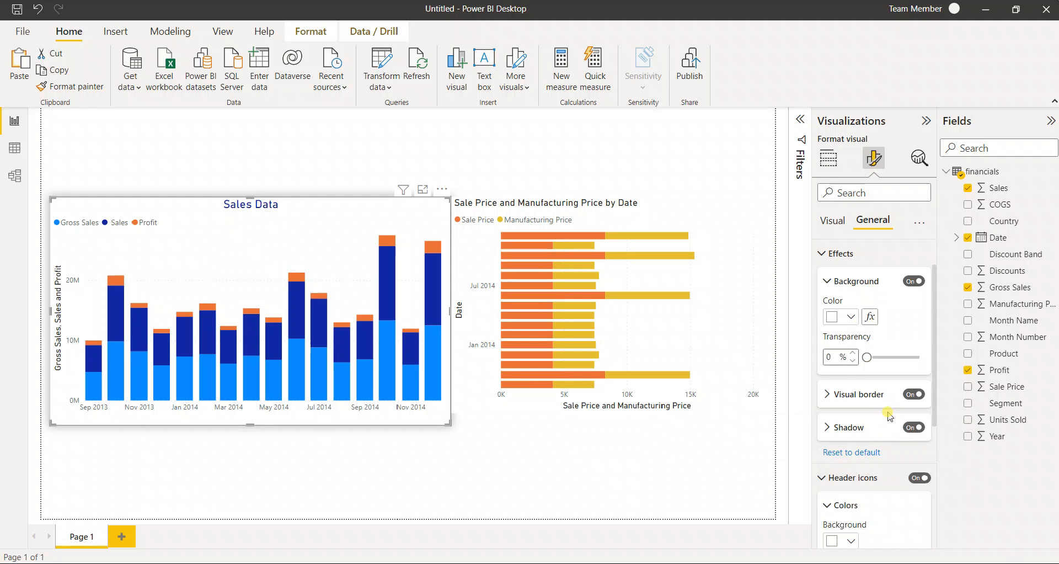
{"action": "scroll", "coordinate": [890, 416], "scroll_direction": "down", "scroll_amount": 3}
{"action": "left_click", "coordinate": [848, 335]}
{"action": "left_click", "coordinate": [890, 343]}
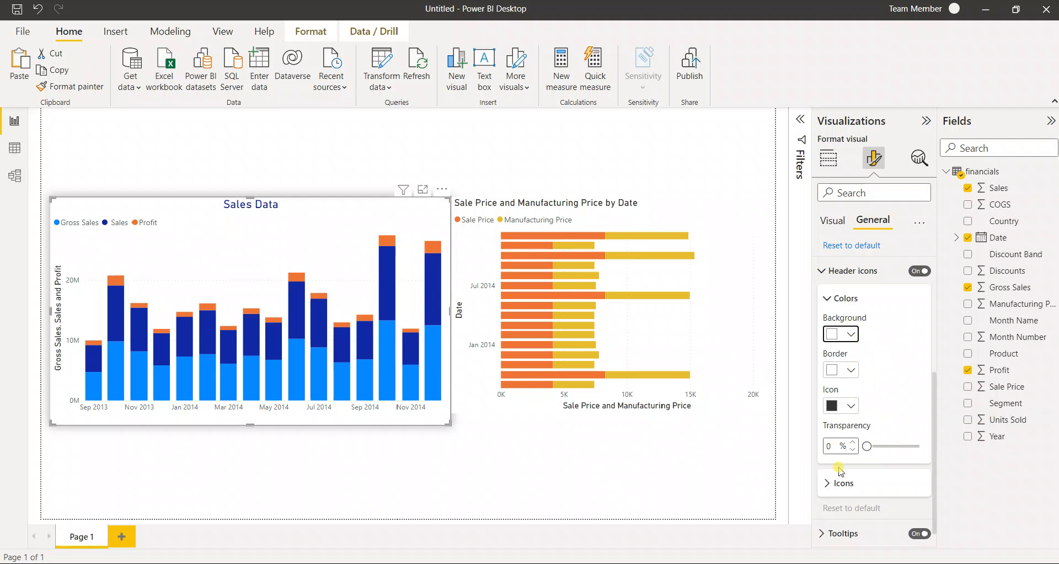
{"action": "left_click", "coordinate": [847, 271]}
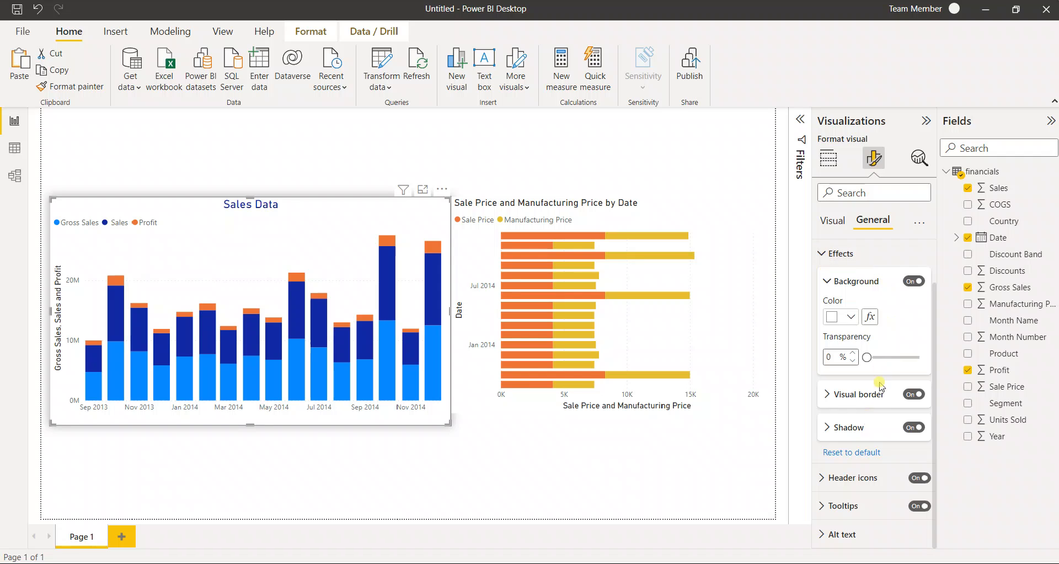
{"action": "left_click", "coordinate": [861, 505]}
{"action": "scroll", "coordinate": [874, 407], "scroll_direction": "down", "scroll_amount": 3}
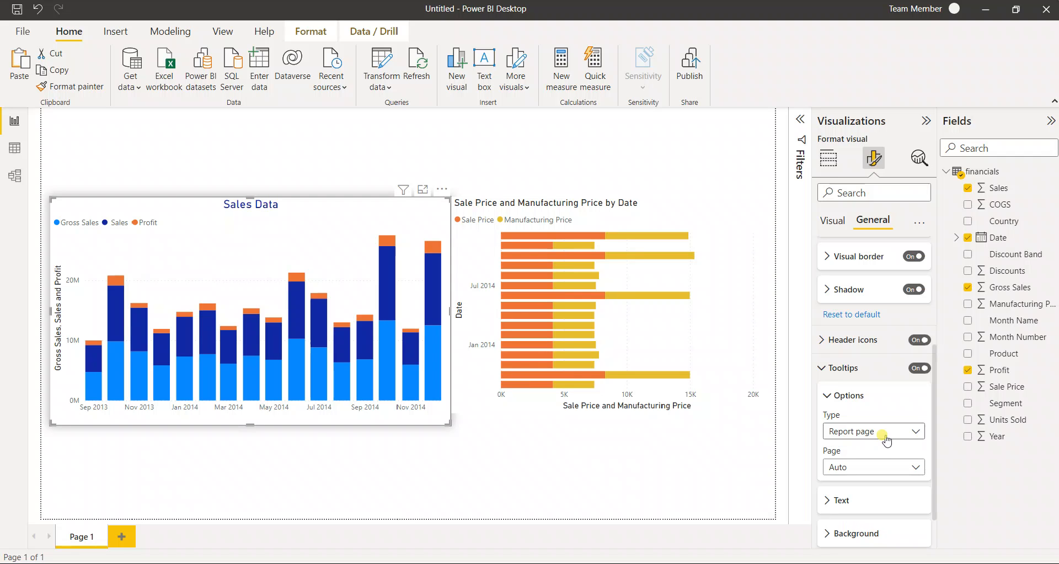
{"action": "left_click", "coordinate": [886, 436]}
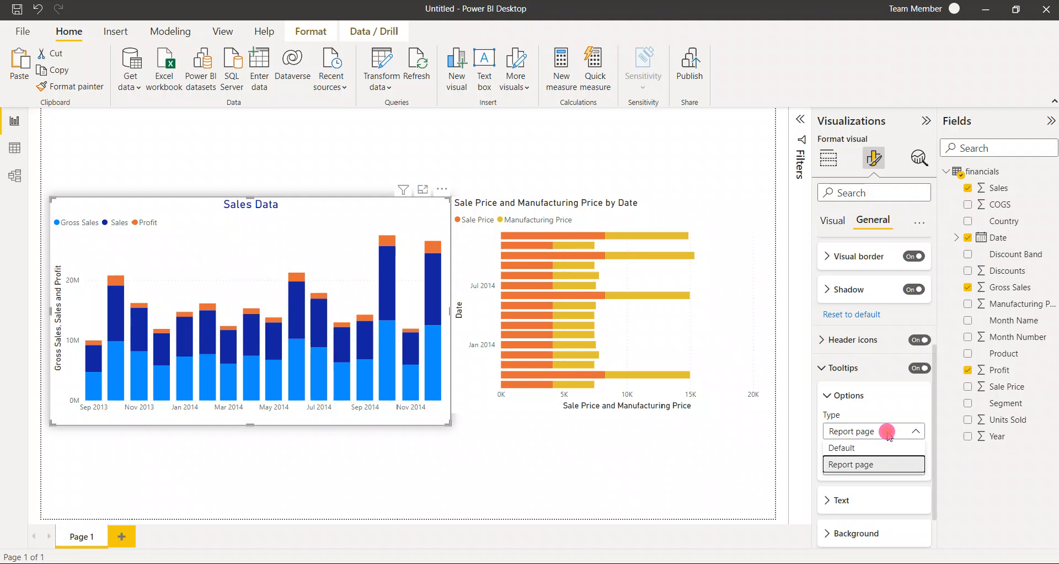
{"action": "left_click", "coordinate": [888, 433]}
{"action": "scroll", "coordinate": [880, 442], "scroll_direction": "down", "scroll_amount": 2}
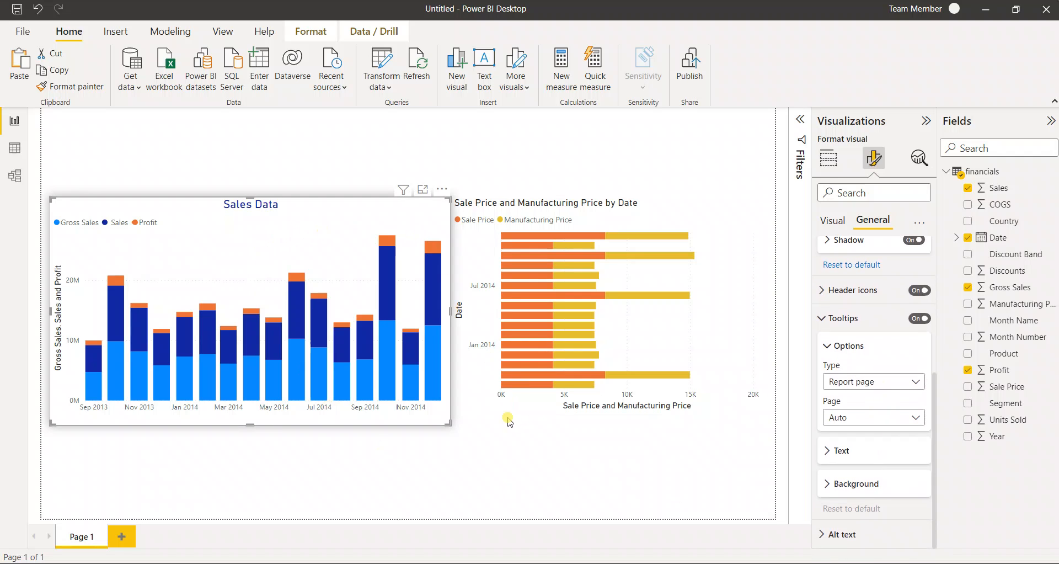
{"action": "left_click", "coordinate": [846, 319]}
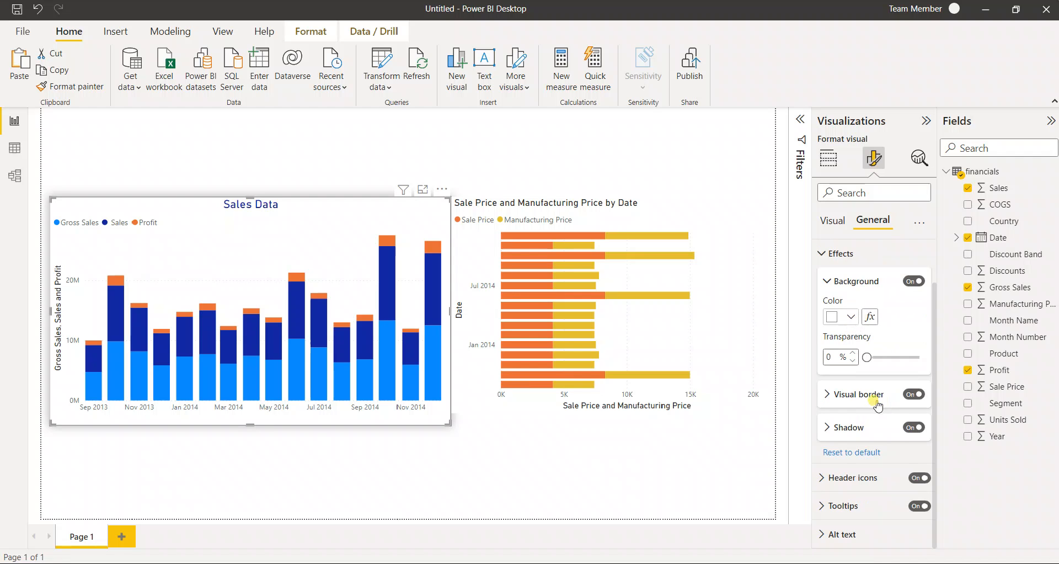
Try the Categorical type for the Sales Data chart's X-axis and set it back to Continuous
{"action": "scroll", "coordinate": [861, 331], "scroll_direction": "up", "scroll_amount": 1}
{"action": "left_click", "coordinate": [850, 306]}
{"action": "left_click", "coordinate": [833, 222]}
{"action": "left_click", "coordinate": [856, 255]}
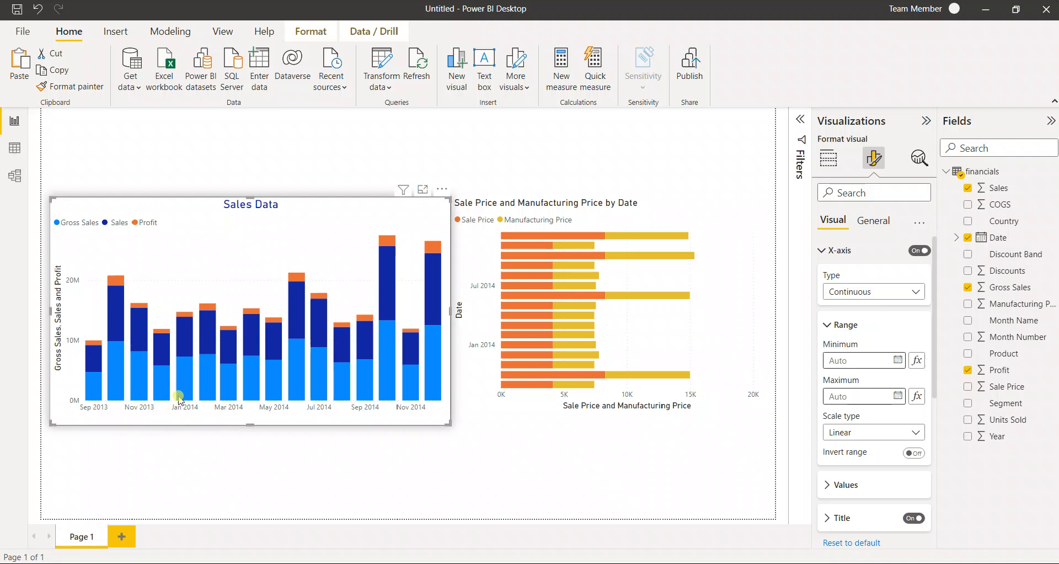
{"action": "left_click", "coordinate": [872, 292]}
{"action": "left_click", "coordinate": [865, 326]}
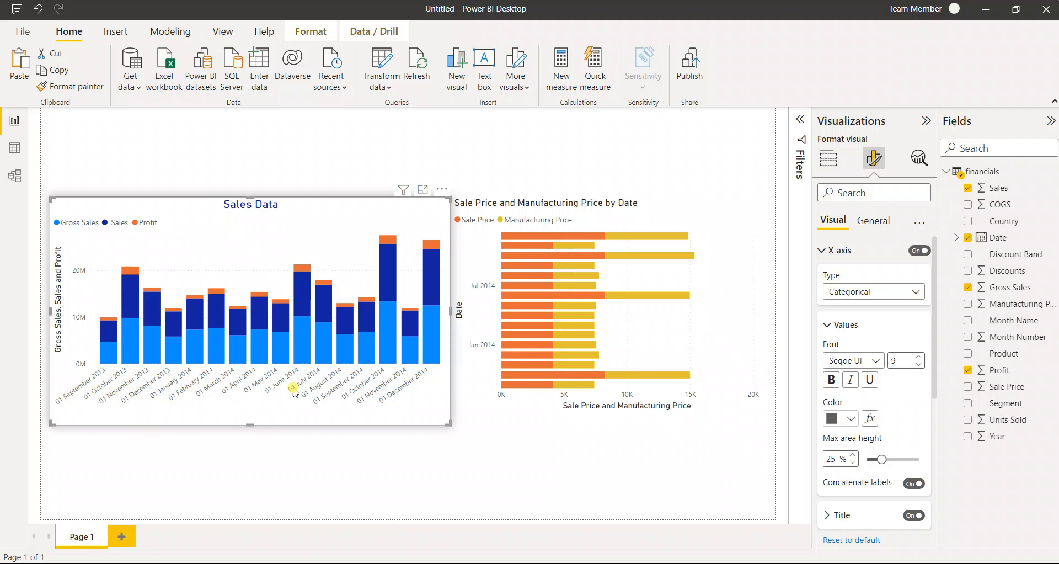
{"action": "left_click", "coordinate": [883, 296]}
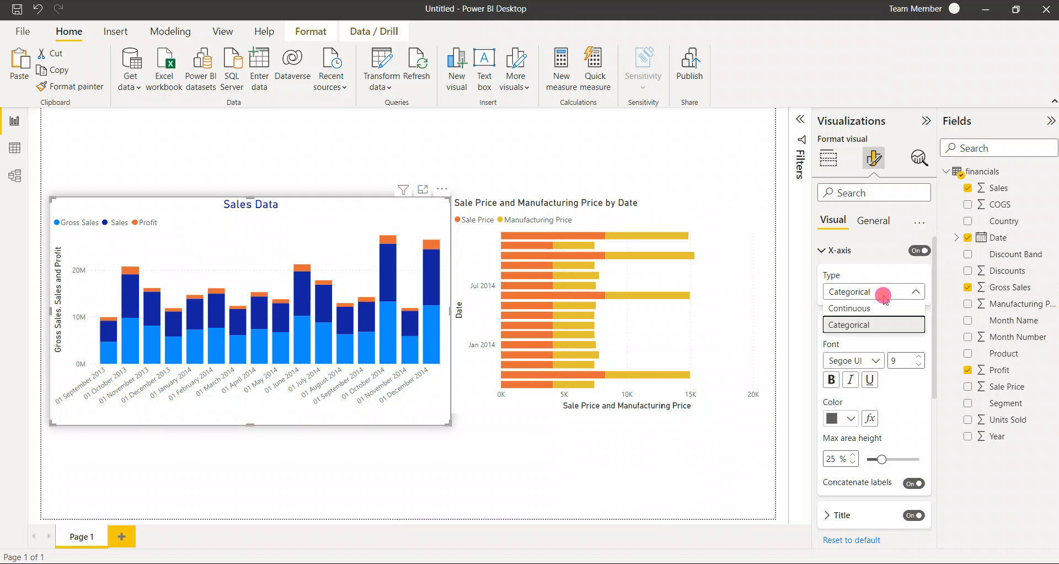
{"action": "left_click", "coordinate": [884, 309]}
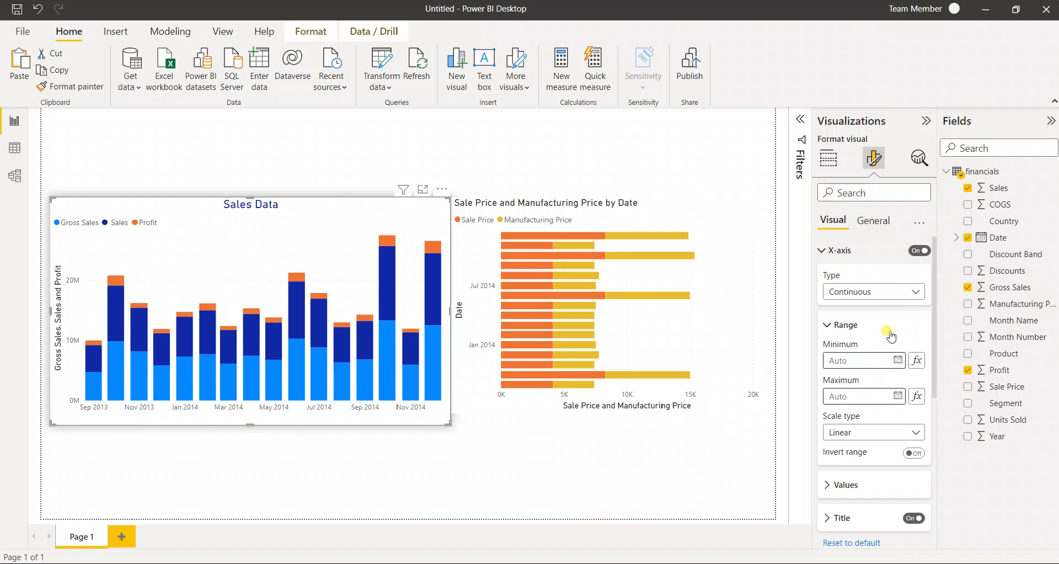
Examine the Range and Values settings of the Sales Data chart's X-axis
{"action": "scroll", "coordinate": [889, 339], "scroll_direction": "down", "scroll_amount": 2}
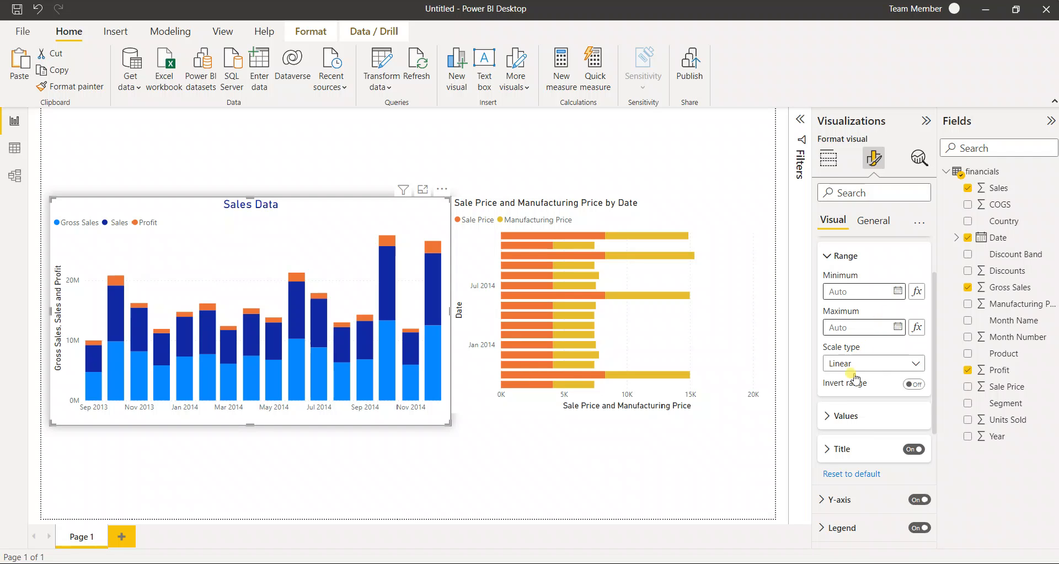
{"action": "left_click", "coordinate": [844, 256]}
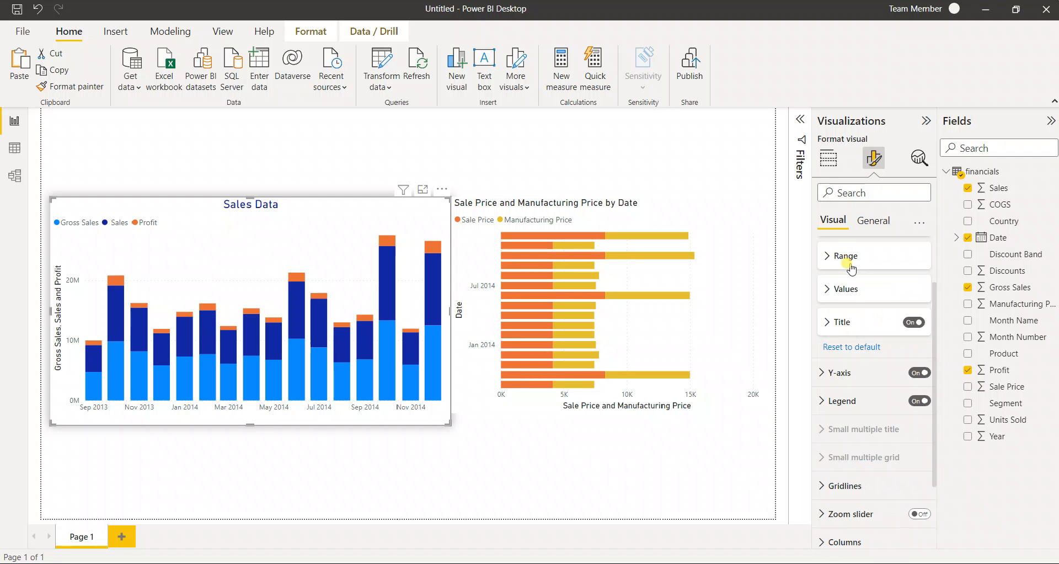
{"action": "left_click", "coordinate": [852, 296]}
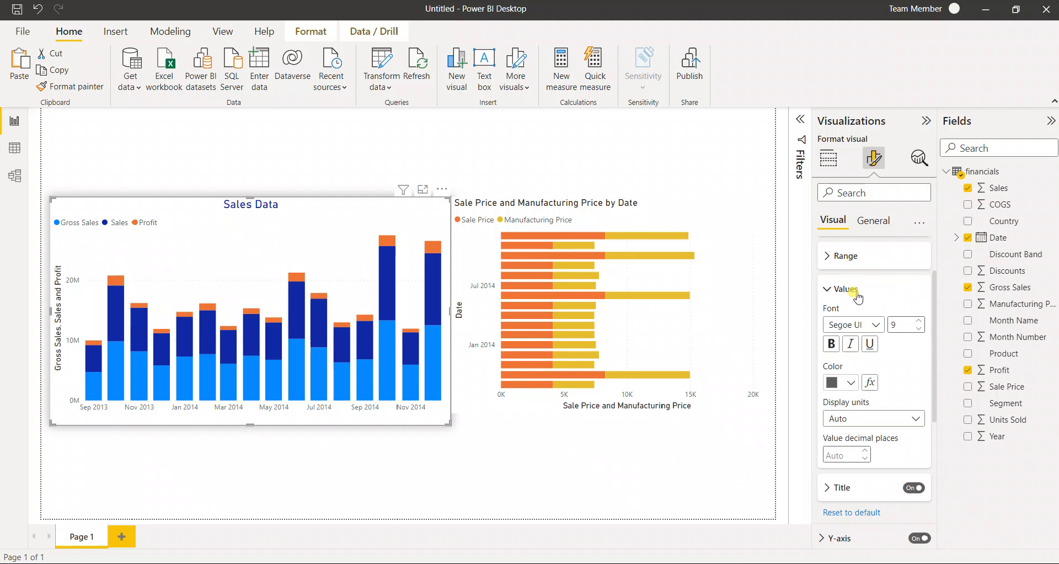
{"action": "left_click", "coordinate": [857, 293]}
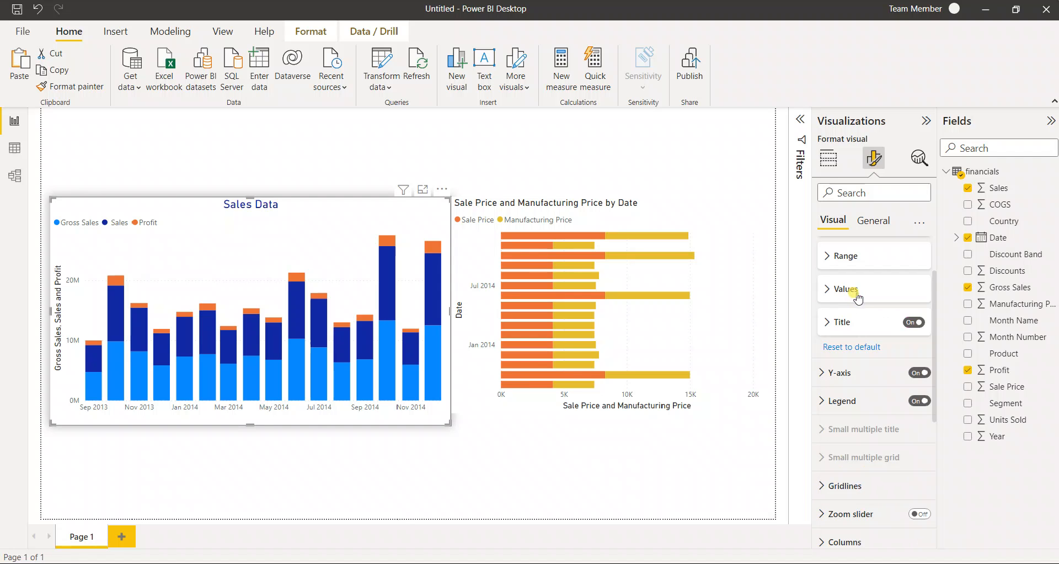
Title the Sales Data chart's X-axis "Date" and set the title's font size to 14
{"action": "left_click", "coordinate": [861, 332]}
{"action": "scroll", "coordinate": [881, 344], "scroll_direction": "up", "scroll_amount": 1}
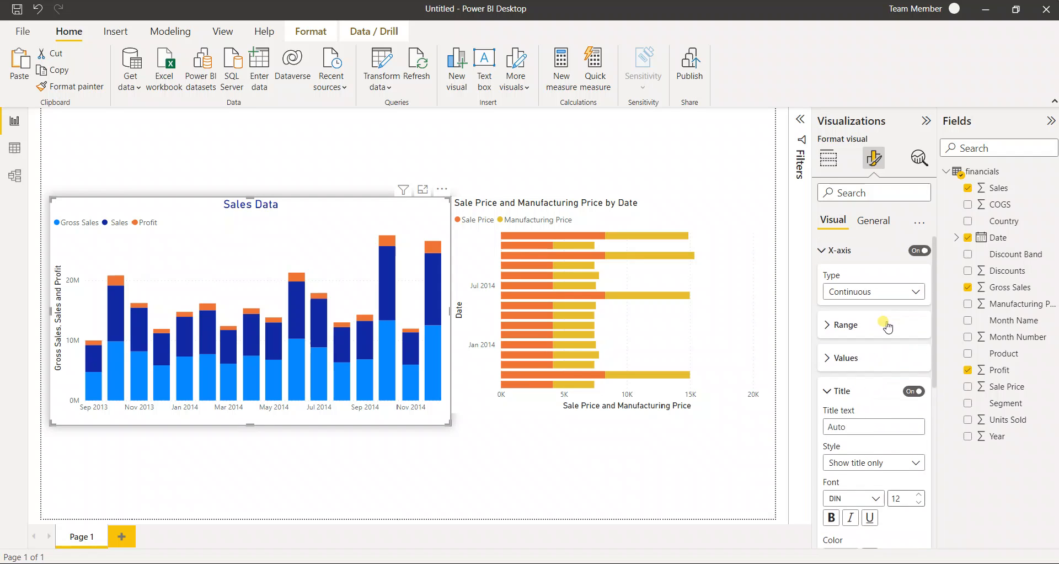
{"action": "scroll", "coordinate": [883, 323], "scroll_direction": "down", "scroll_amount": 3}
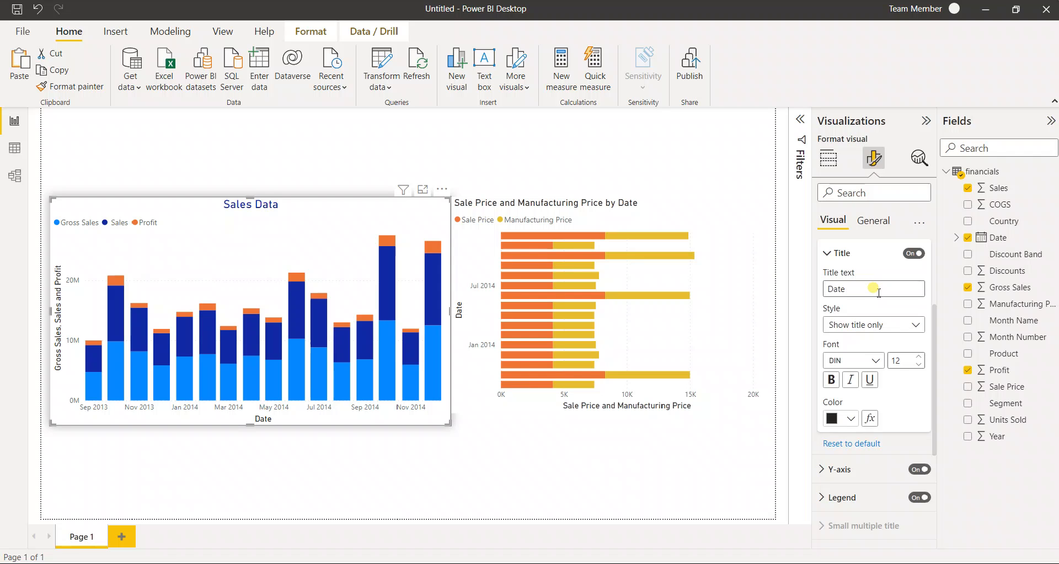
{"action": "left_click", "coordinate": [890, 330]}
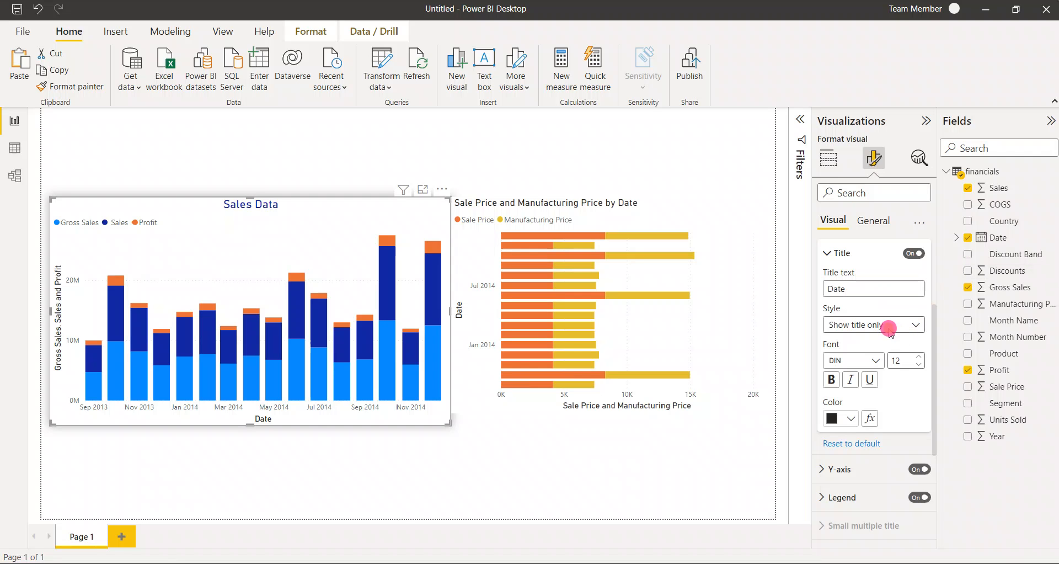
{"action": "left_click", "coordinate": [896, 339]}
{"action": "left_click", "coordinate": [919, 356]}
{"action": "left_click", "coordinate": [920, 357]}
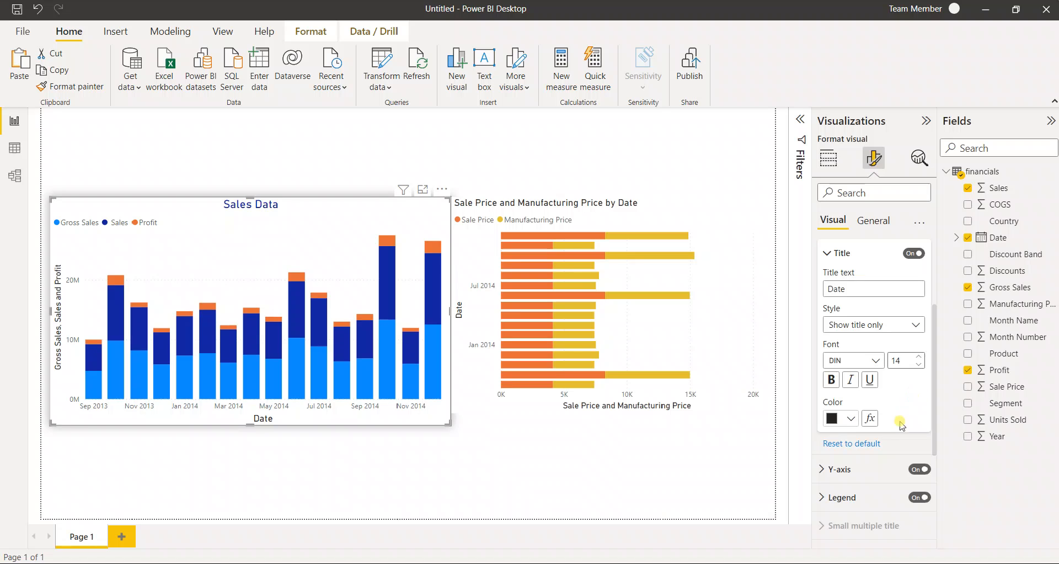
{"action": "left_click", "coordinate": [855, 254]}
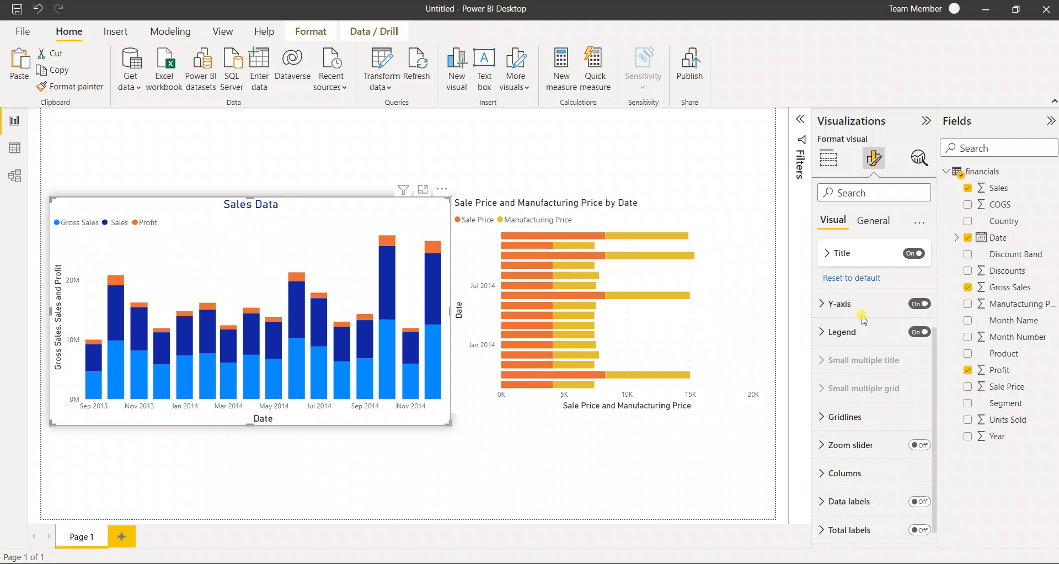
Try a maximum of 300000 for the Sales Data chart's Y-axis range and clear it back to Auto
{"action": "left_click", "coordinate": [839, 303]}
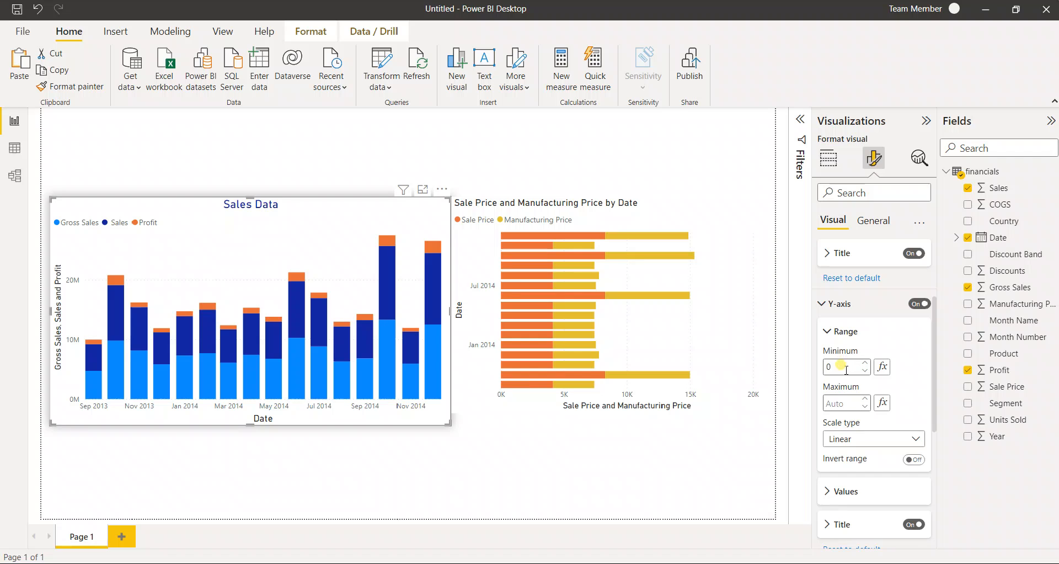
{"action": "left_click", "coordinate": [845, 399]}
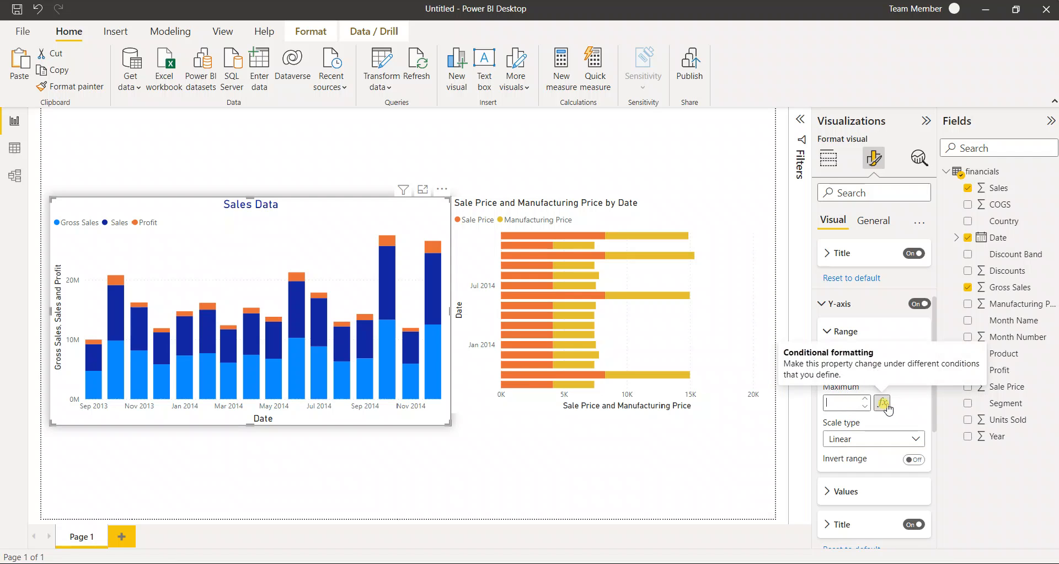
{"action": "type", "text": "300000"}
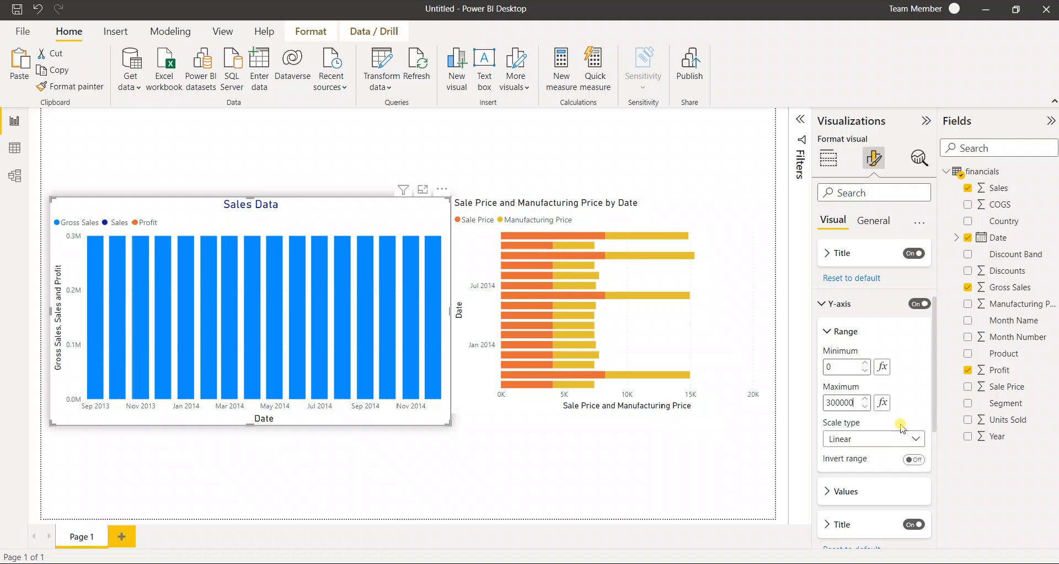
{"action": "left_click_drag", "start_coordinate": [855, 403], "coordinate": [790, 403]}
{"action": "key", "text": "Delete"}
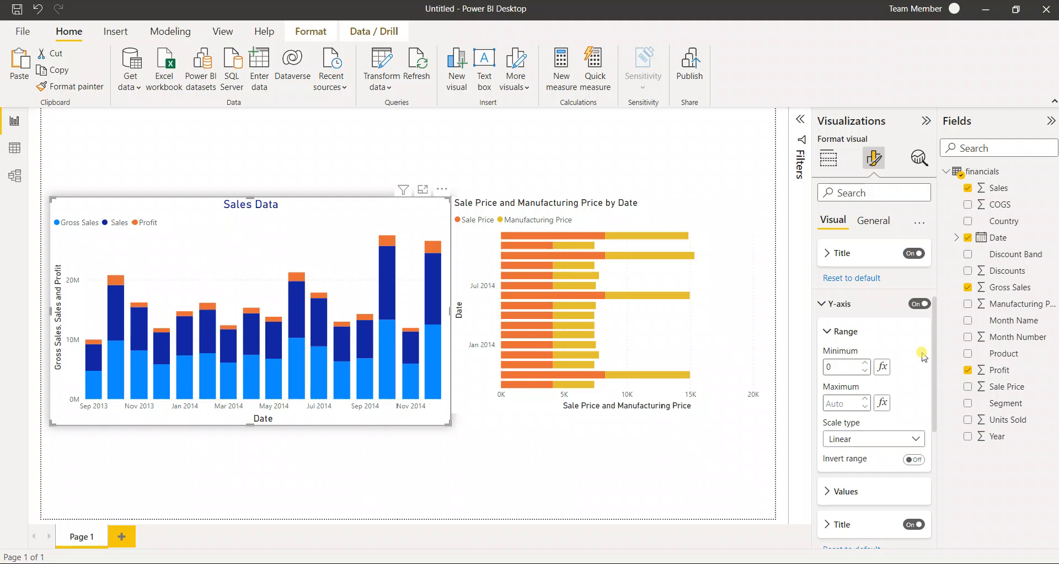
{"action": "left_click", "coordinate": [845, 335]}
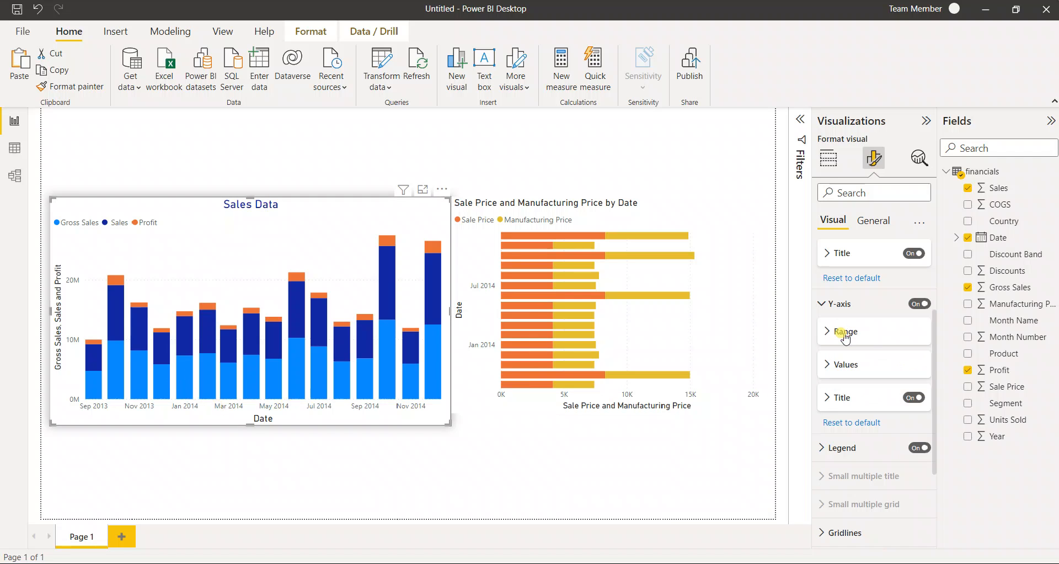
Turn the Sales Data chart's Y-axis off and back on
{"action": "left_click", "coordinate": [919, 304]}
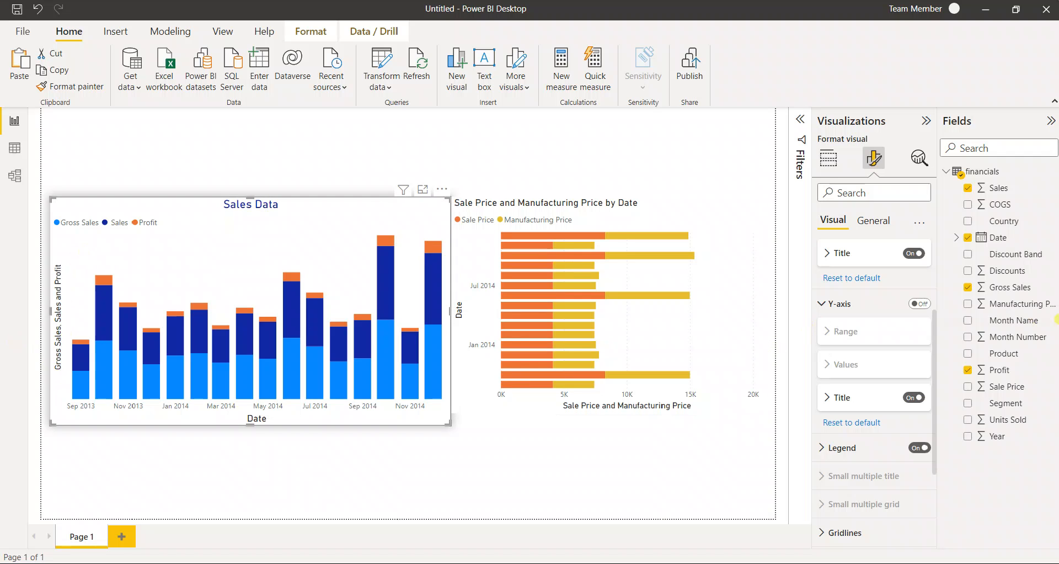
{"action": "left_click", "coordinate": [918, 309]}
{"action": "left_click", "coordinate": [920, 305]}
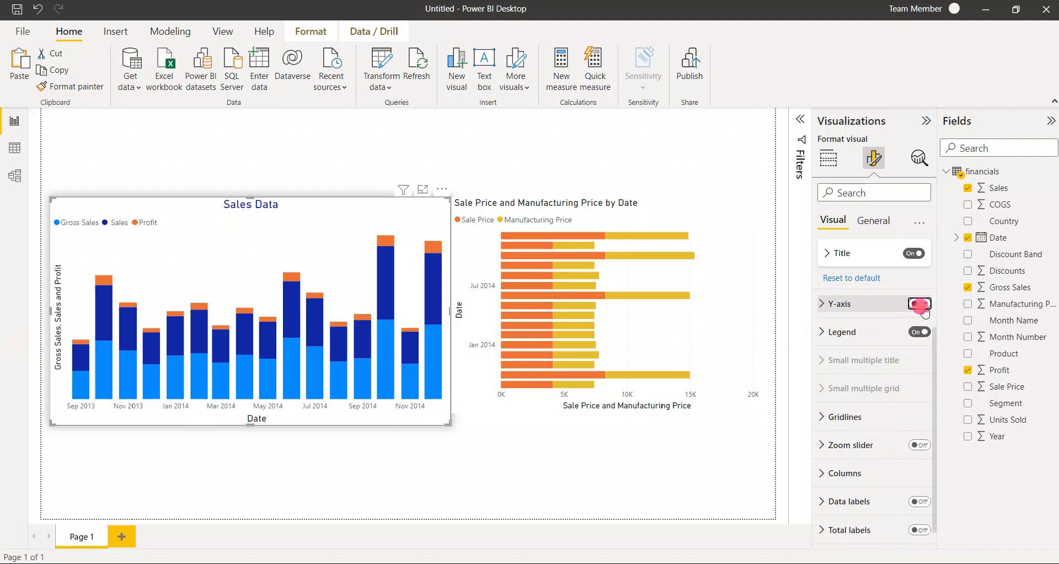
{"action": "left_click", "coordinate": [860, 304]}
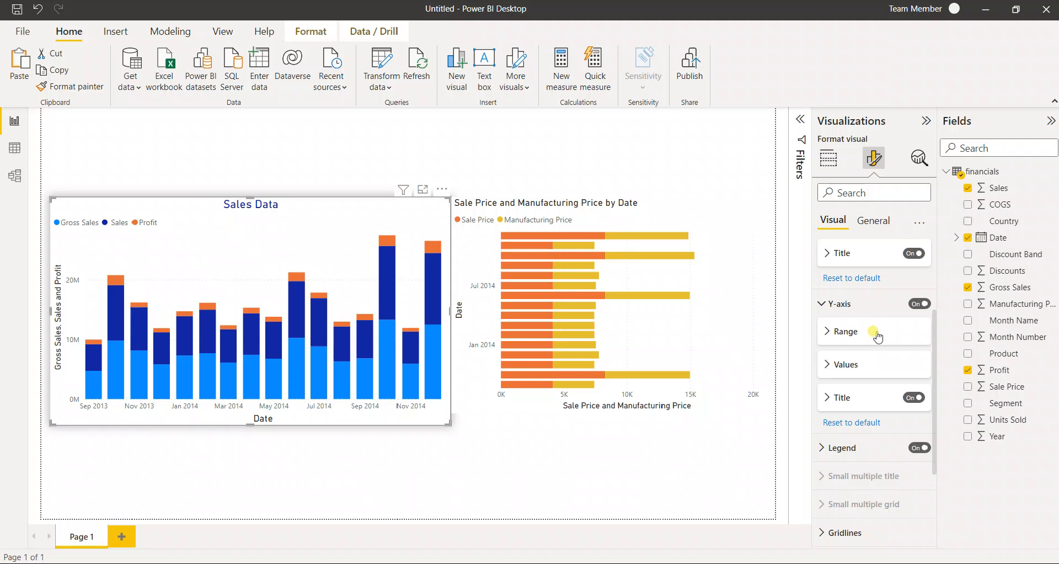
Set the Sales Data chart's Y-axis title text to "Sales amount"
{"action": "left_click", "coordinate": [862, 399]}
{"action": "scroll", "coordinate": [868, 386], "scroll_direction": "down", "scroll_amount": 2}
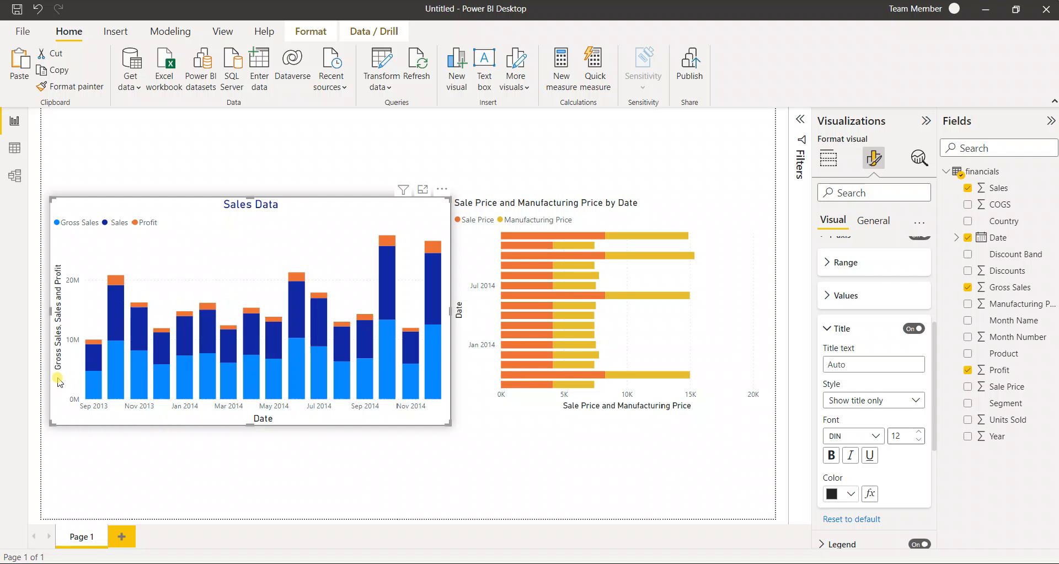
{"action": "left_click", "coordinate": [878, 364]}
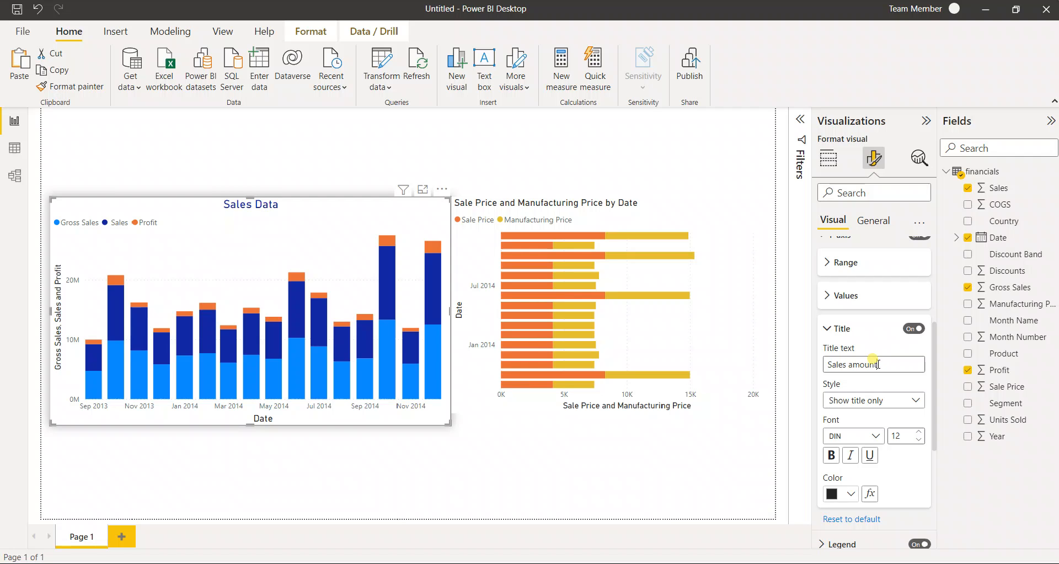
{"action": "left_click", "coordinate": [859, 331]}
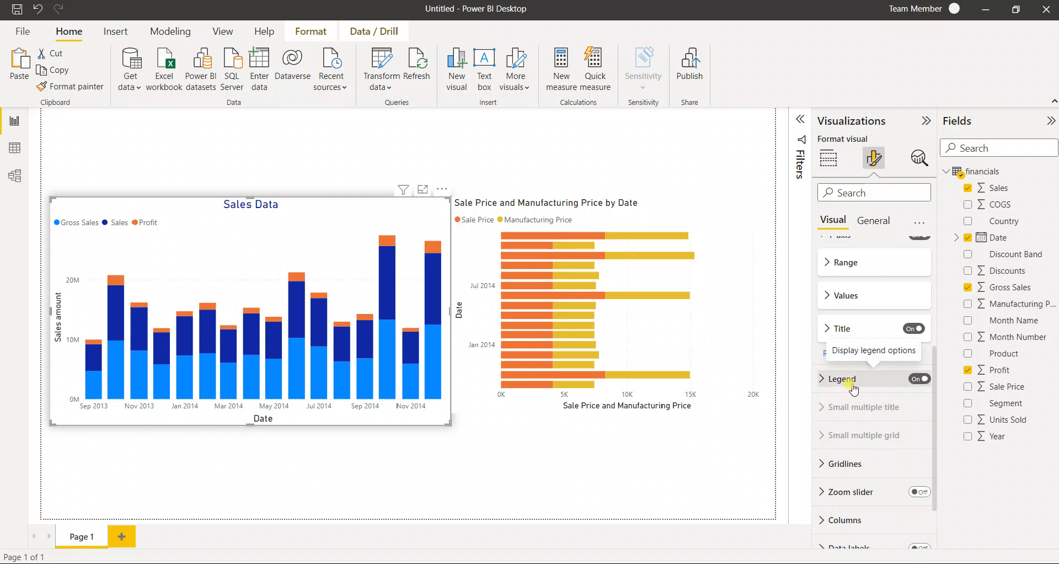
Try the Bottom and Right positions for the Sales Data chart's legend and return it to Top
{"action": "left_click", "coordinate": [881, 379]}
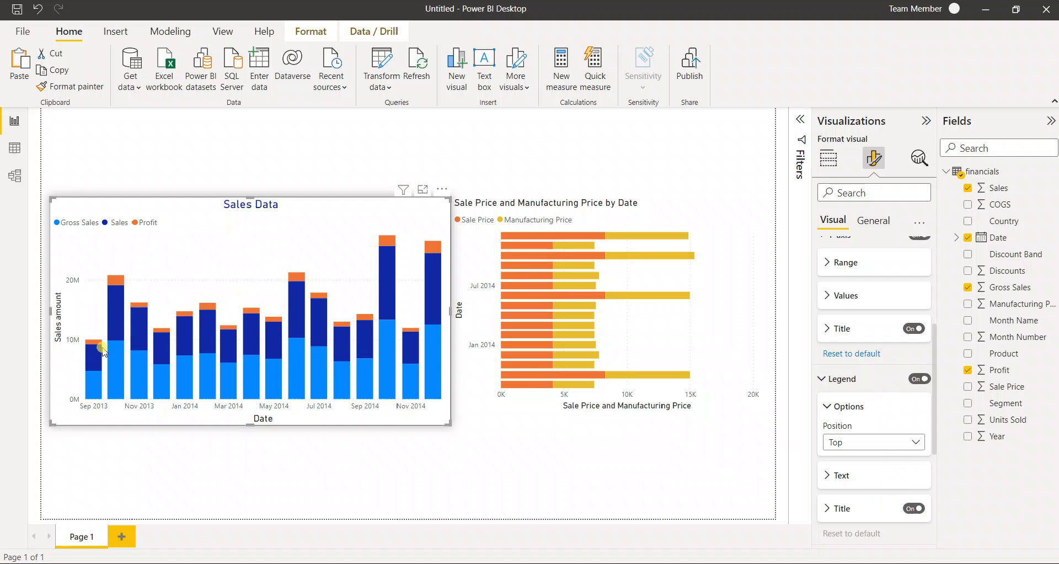
{"action": "mouse_move", "coordinate": [100, 381]}
{"action": "left_click", "coordinate": [914, 441]}
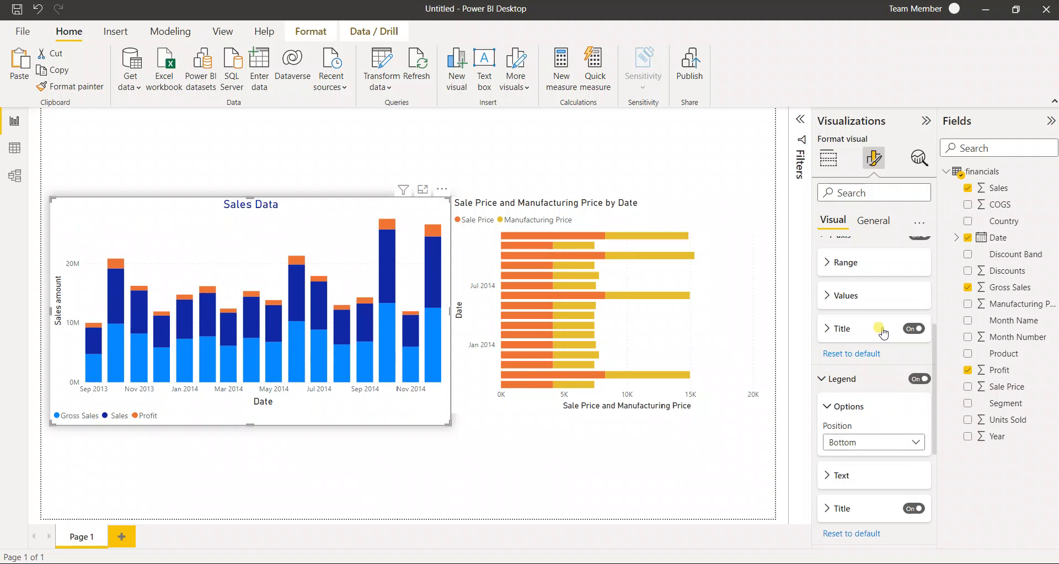
{"action": "left_click", "coordinate": [897, 444]}
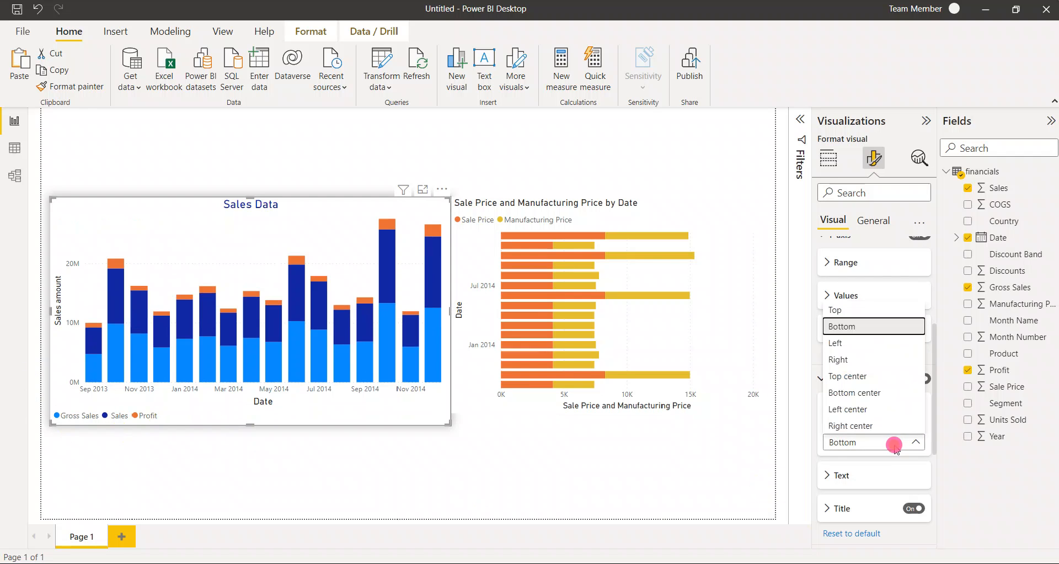
{"action": "left_click", "coordinate": [895, 360]}
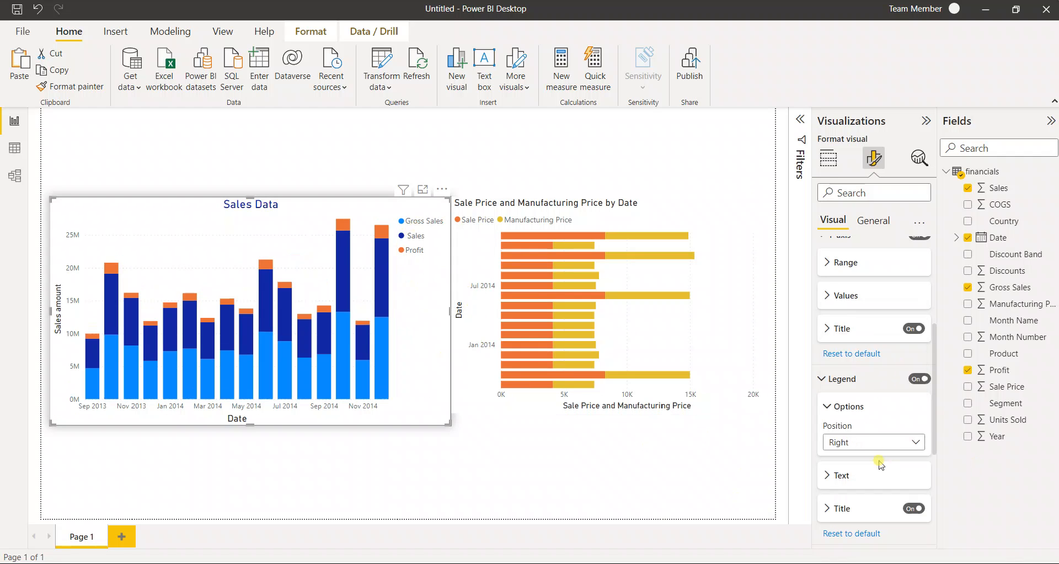
{"action": "left_click", "coordinate": [882, 443]}
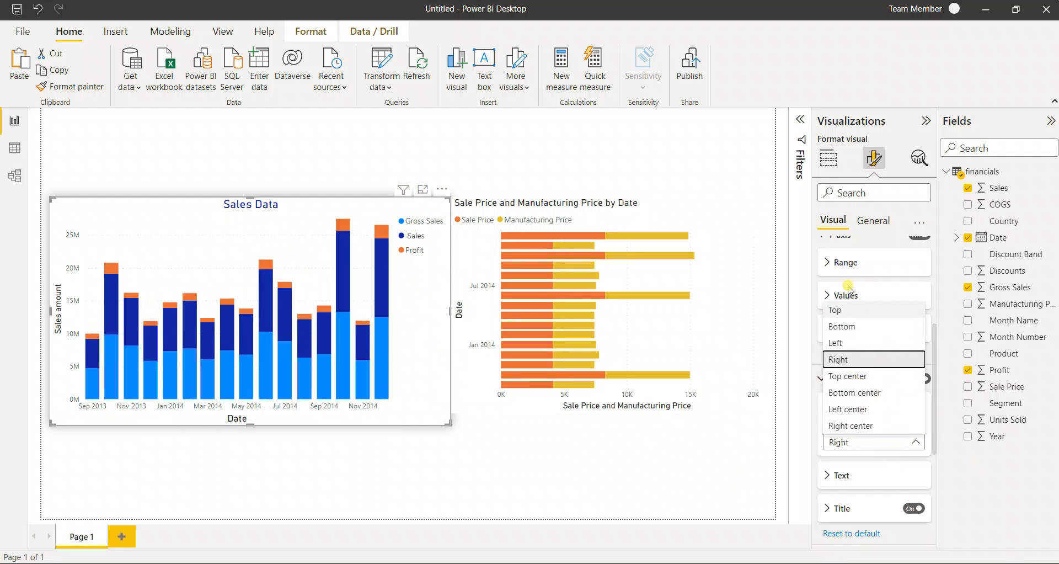
{"action": "left_click", "coordinate": [847, 311]}
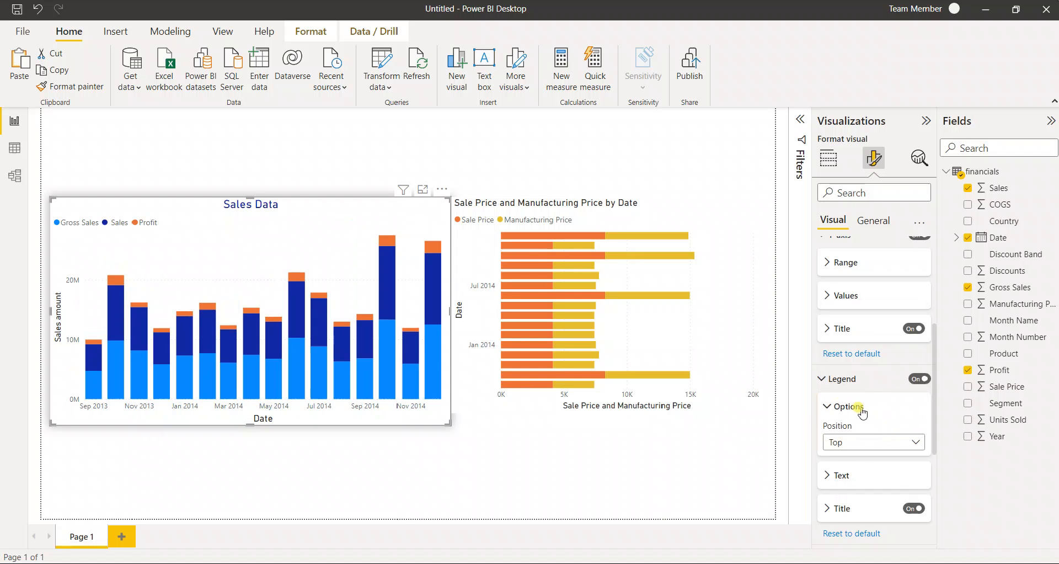
{"action": "left_click", "coordinate": [857, 411]}
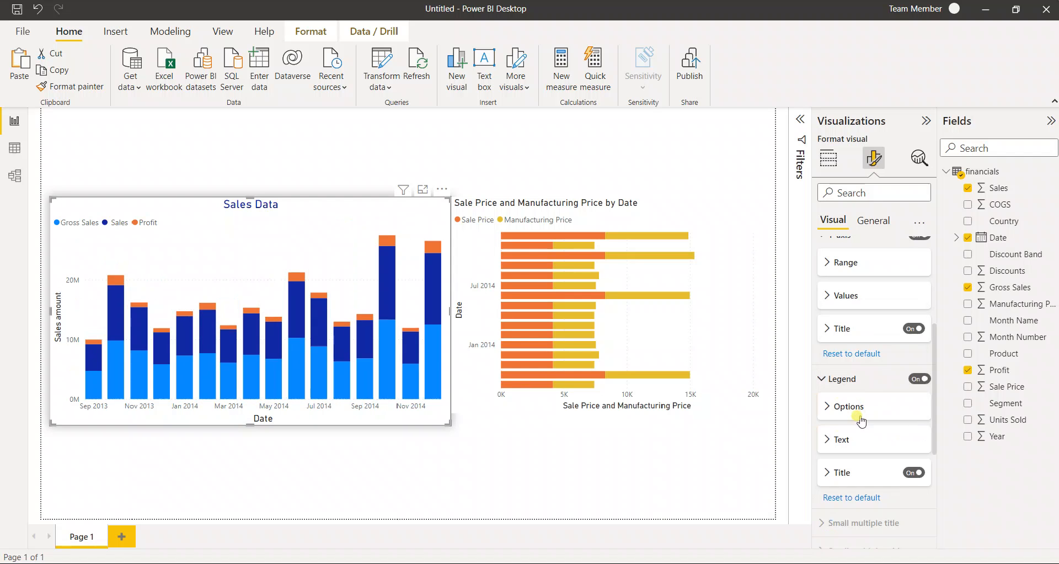
{"action": "left_click", "coordinate": [844, 379]}
Turn on the Sales Data chart's zoom slider and test it by narrowing the date range and restoring it in full
{"action": "scroll", "coordinate": [894, 405], "scroll_direction": "down", "scroll_amount": 2}
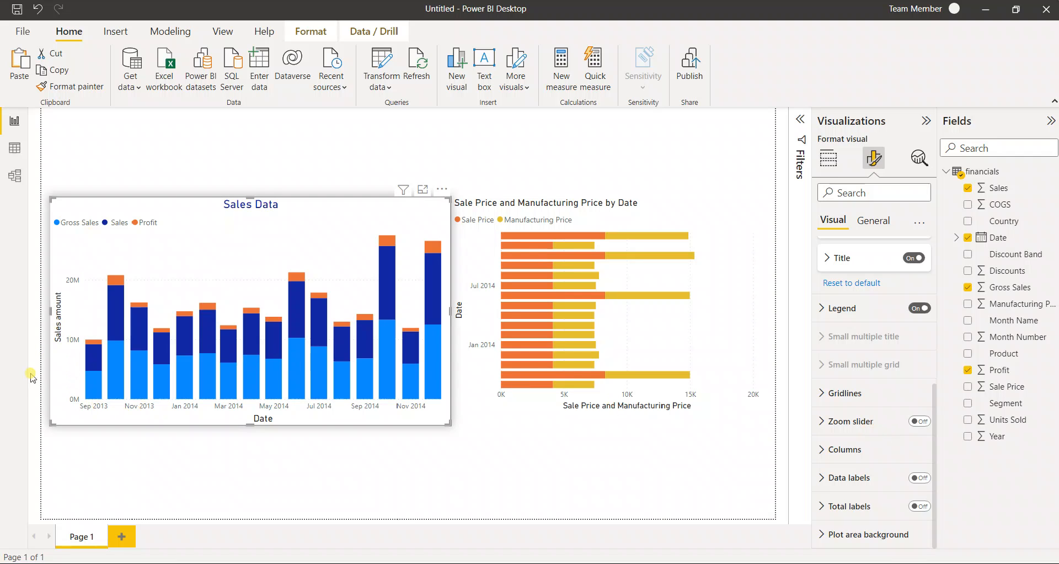
{"action": "left_click", "coordinate": [917, 422]}
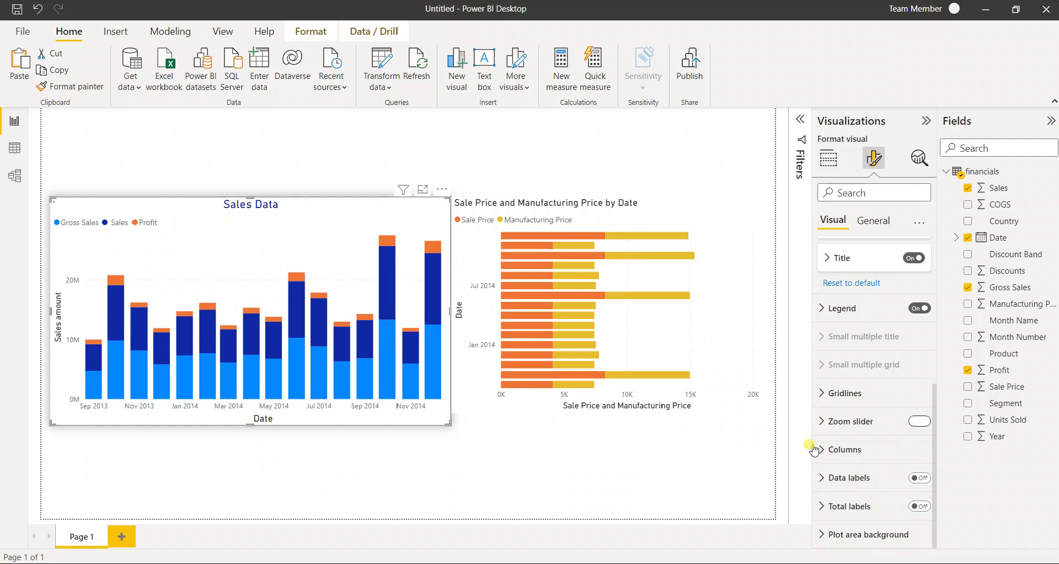
{"action": "left_click_drag", "start_coordinate": [432, 406], "coordinate": [216, 405]}
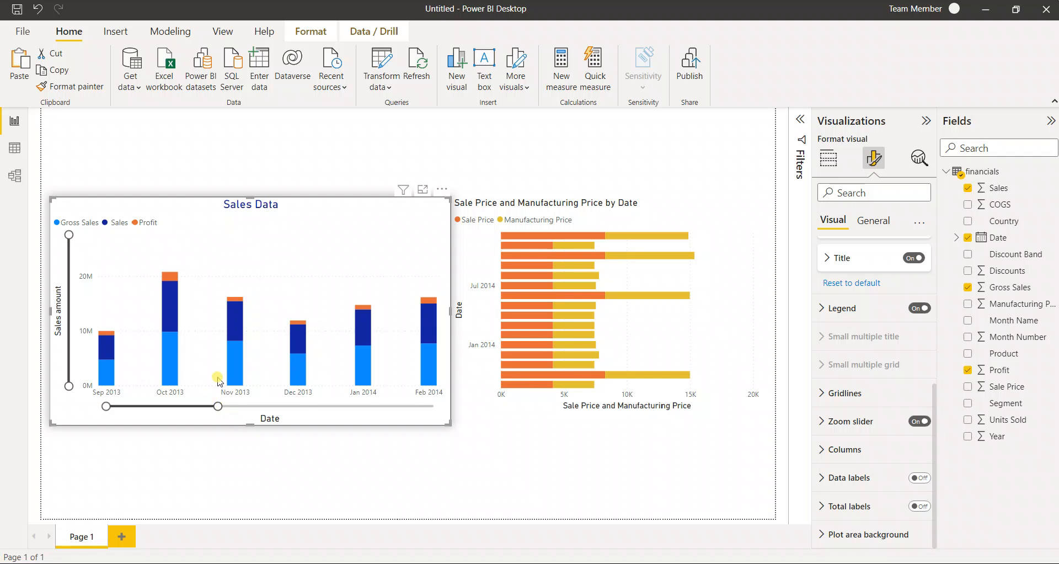
{"action": "left_click_drag", "start_coordinate": [218, 406], "coordinate": [453, 410]}
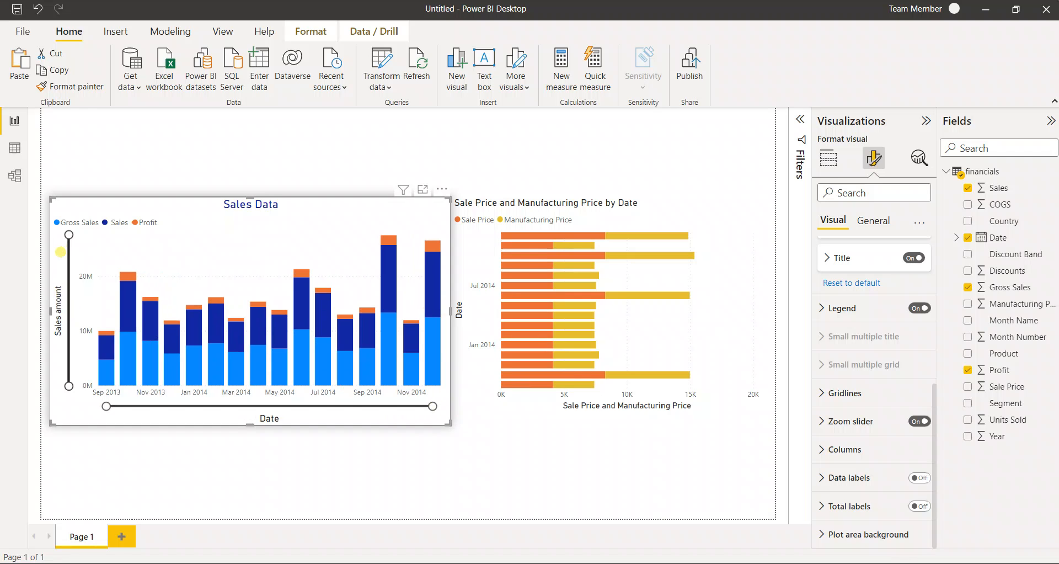
{"action": "mouse_move", "coordinate": [63, 230]}
{"action": "left_mouse_down"}
{"action": "mouse_move", "coordinate": [73, 310]}
{"action": "mouse_move", "coordinate": [77, 232]}
{"action": "left_mouse_up"}
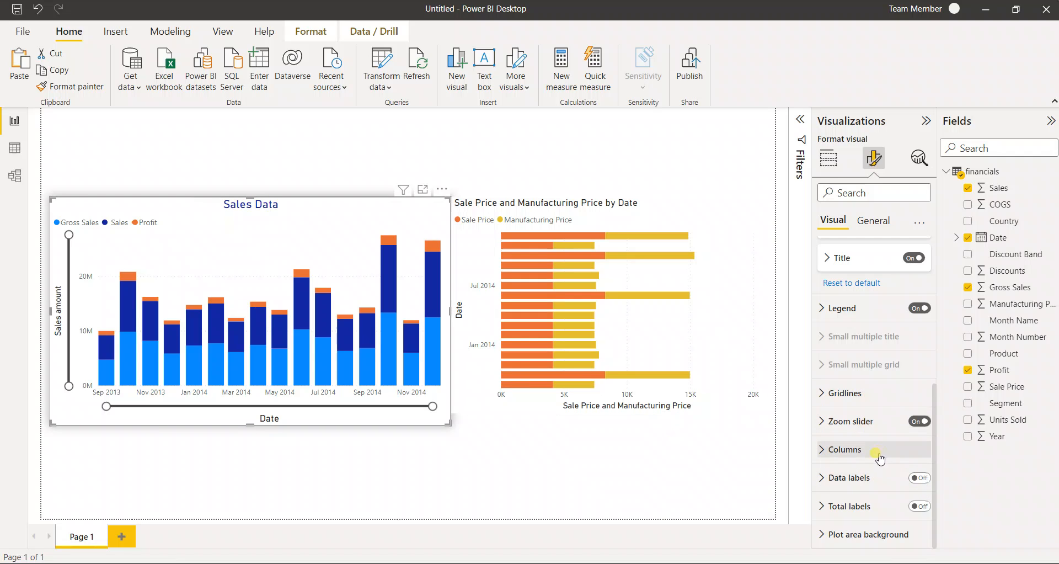
Change the Gross Sales column color in the Sales Data chart to light gray
{"action": "left_click", "coordinate": [855, 453]}
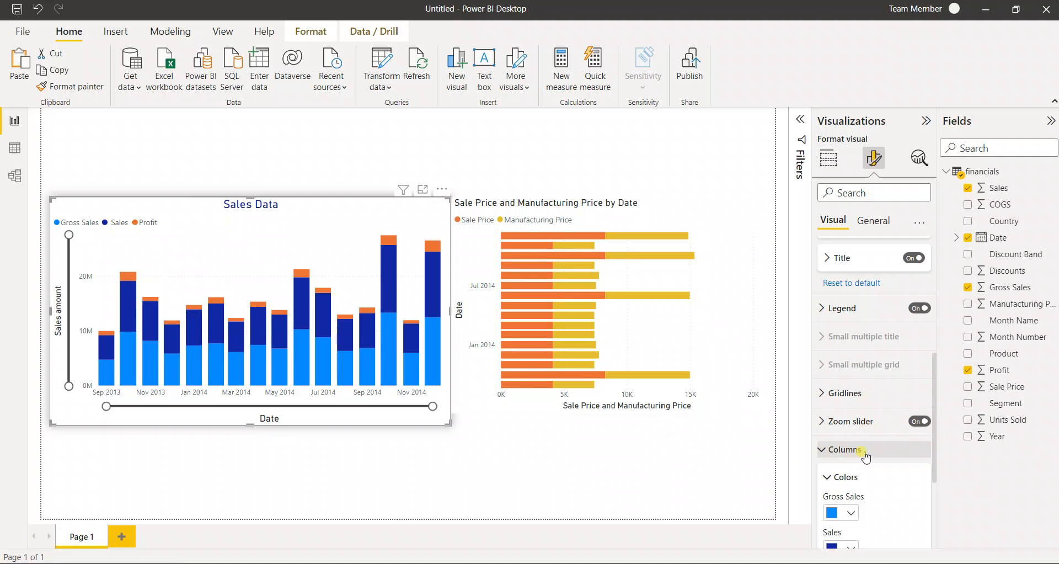
{"action": "scroll", "coordinate": [867, 457], "scroll_direction": "down", "scroll_amount": 3}
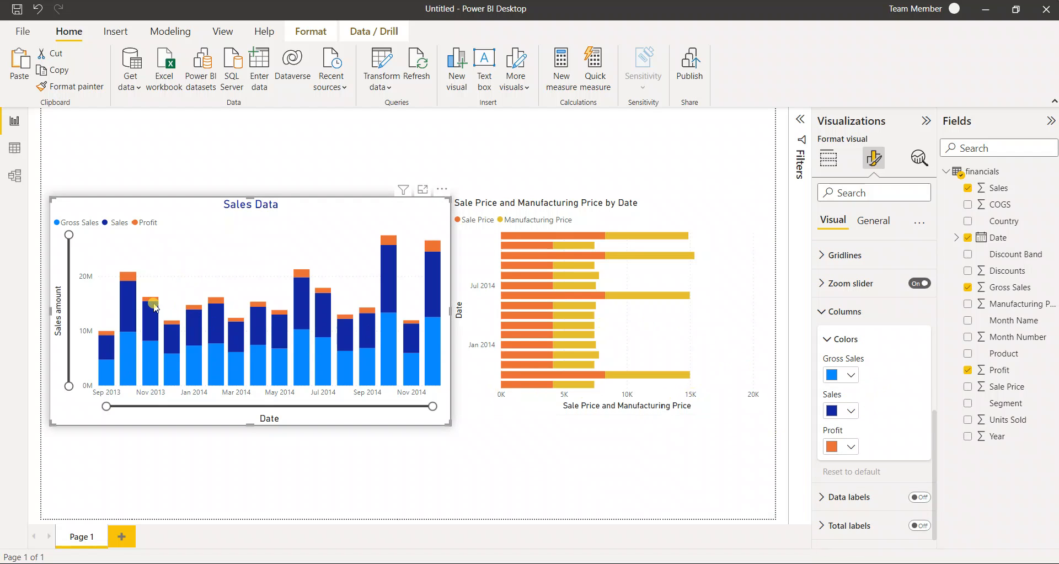
{"action": "left_click", "coordinate": [854, 375]}
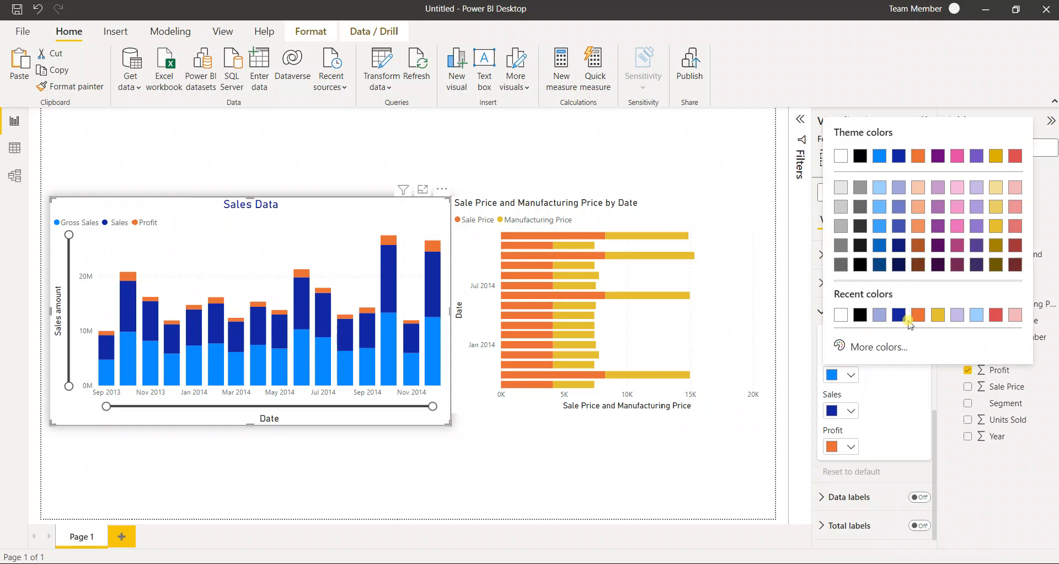
{"action": "left_click", "coordinate": [846, 190]}
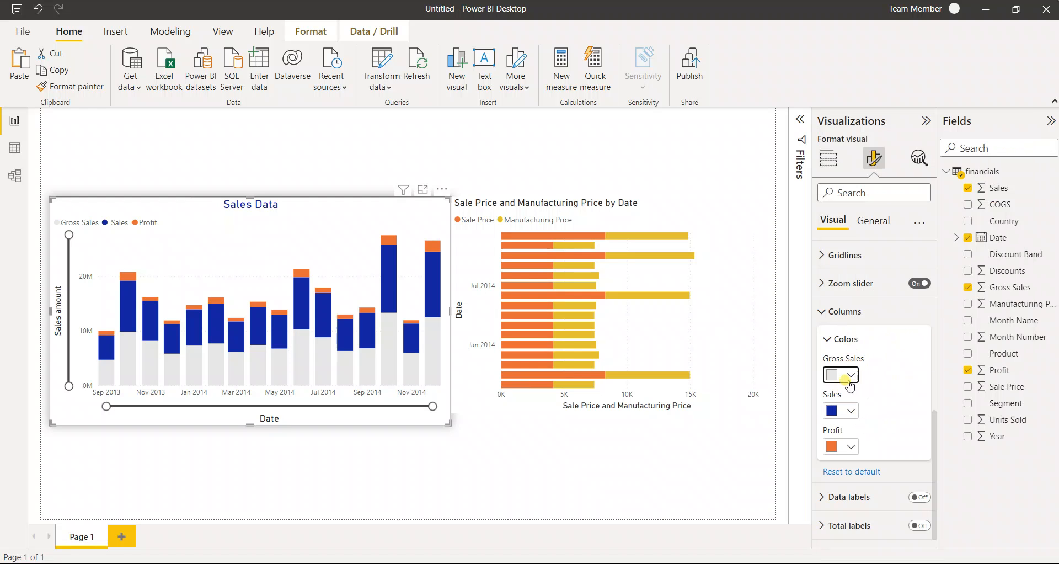
Try light blue for the Sales columns in the Sales Data chart and set them back to dark blue
{"action": "left_click", "coordinate": [852, 411]}
{"action": "left_click", "coordinate": [880, 247]}
{"action": "left_click", "coordinate": [933, 473]}
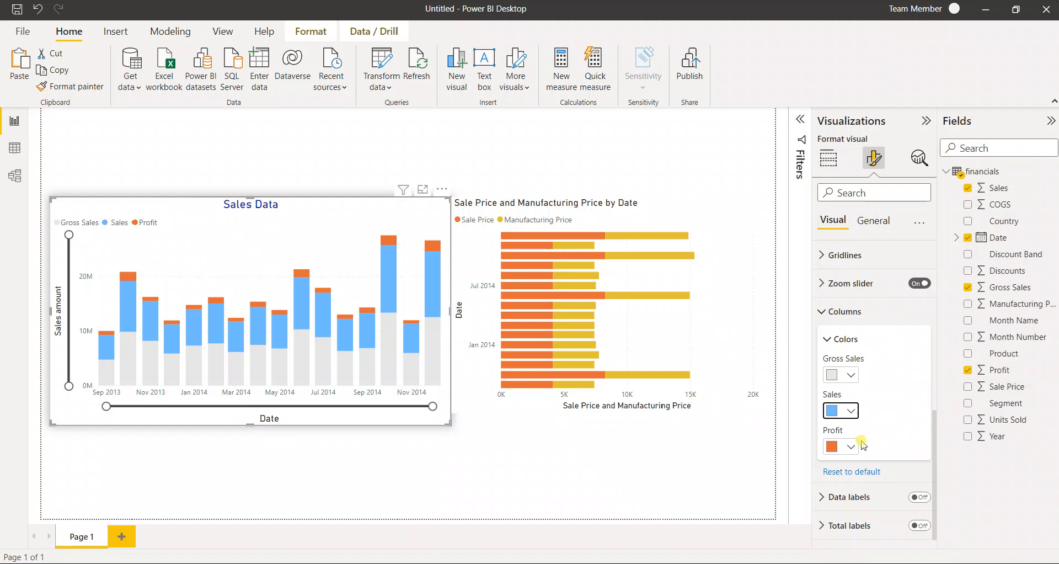
{"action": "left_click", "coordinate": [852, 412]}
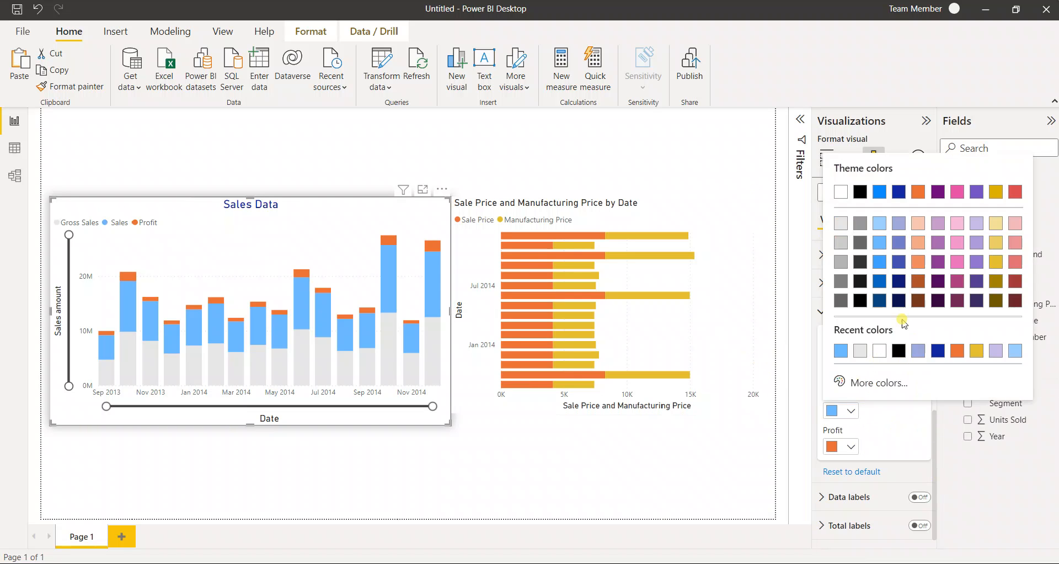
{"action": "left_click", "coordinate": [899, 192]}
Change the Gross Sales column color in the Sales Data chart to light blue and collapse the column settings
{"action": "left_click", "coordinate": [851, 377]}
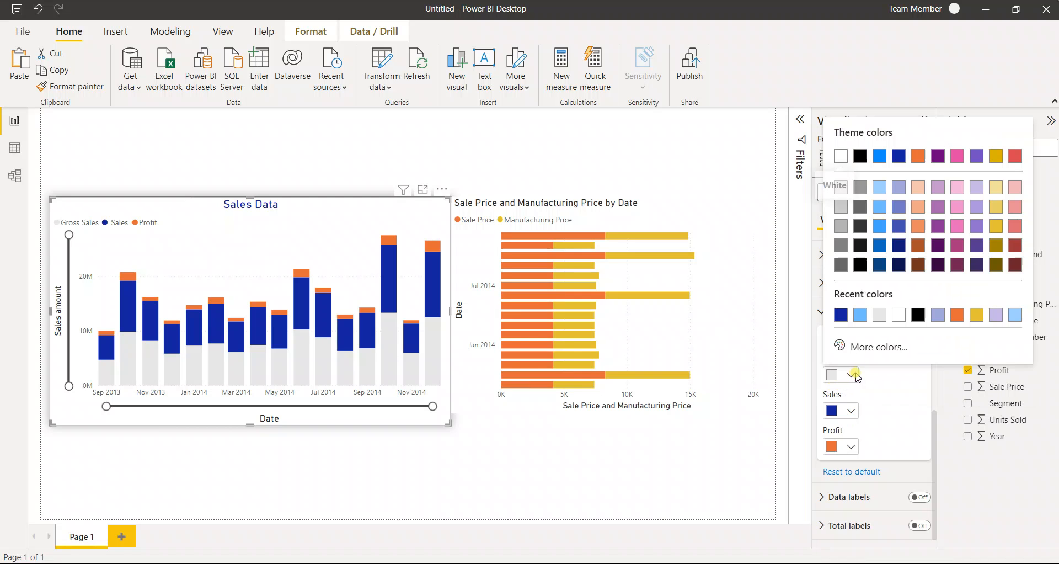
{"action": "left_click", "coordinate": [858, 310]}
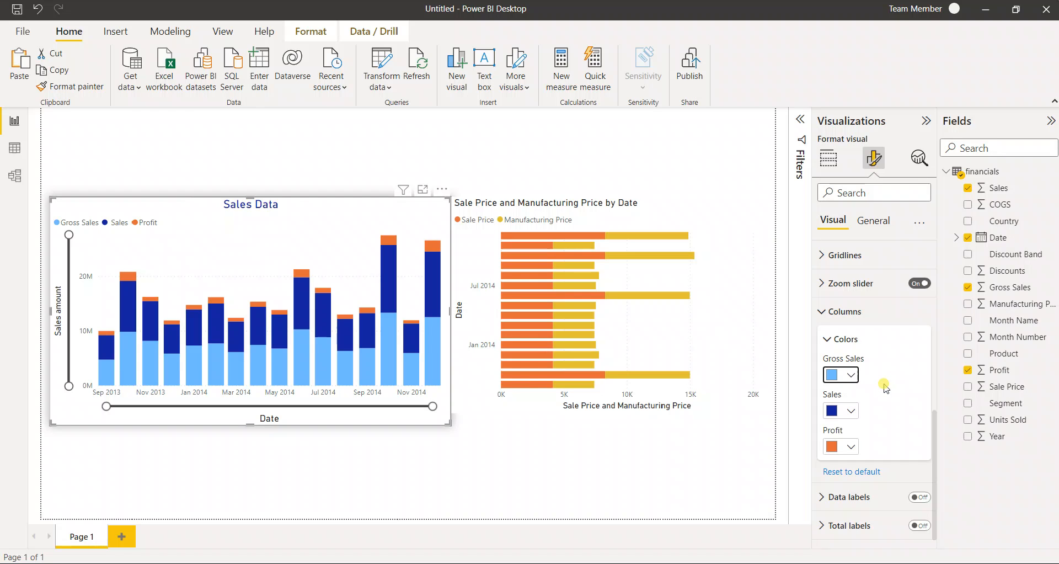
{"action": "left_click", "coordinate": [856, 311]}
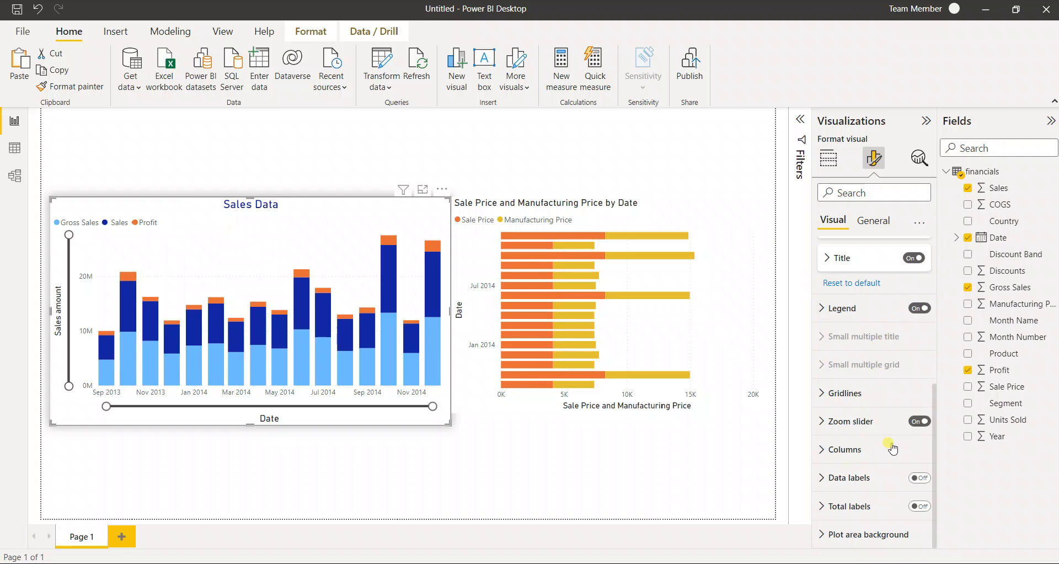
Turn on data labels and total labels for the Sales Data chart, and collapse its X-axis and Y-axis settings
{"action": "left_click", "coordinate": [920, 477]}
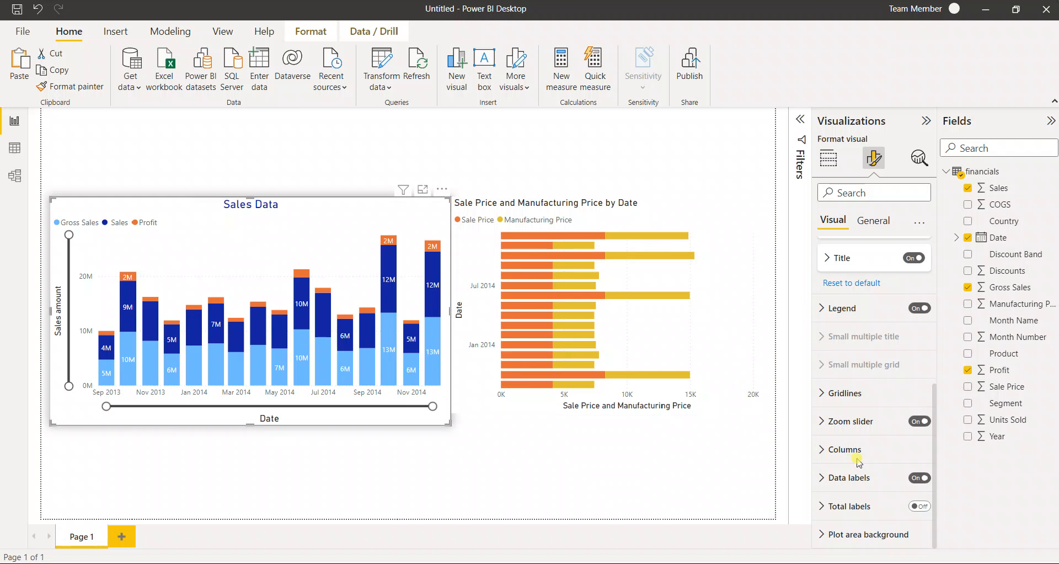
{"action": "left_click", "coordinate": [919, 506]}
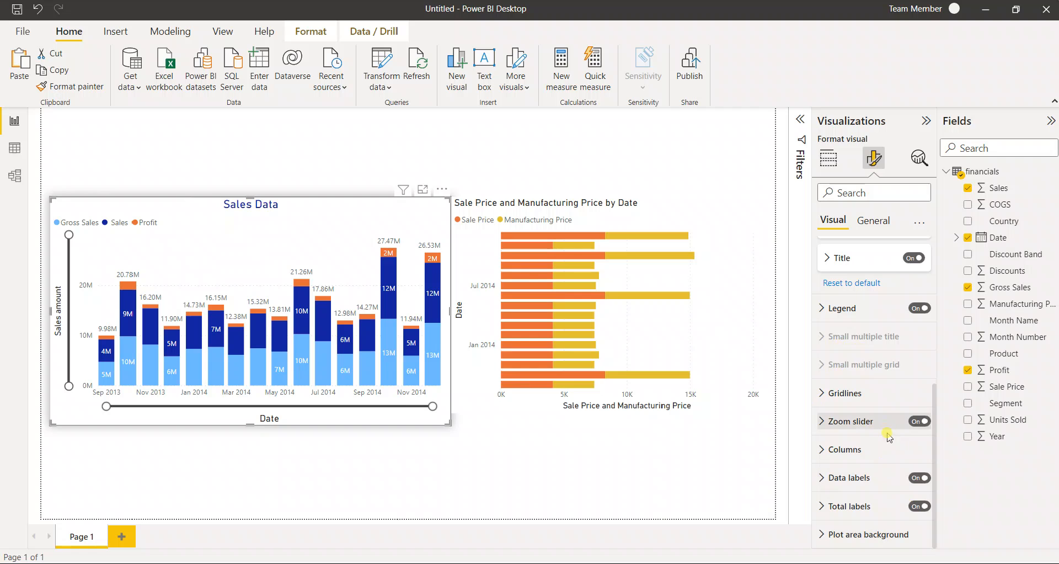
{"action": "scroll", "coordinate": [889, 437], "scroll_direction": "up", "scroll_amount": 5}
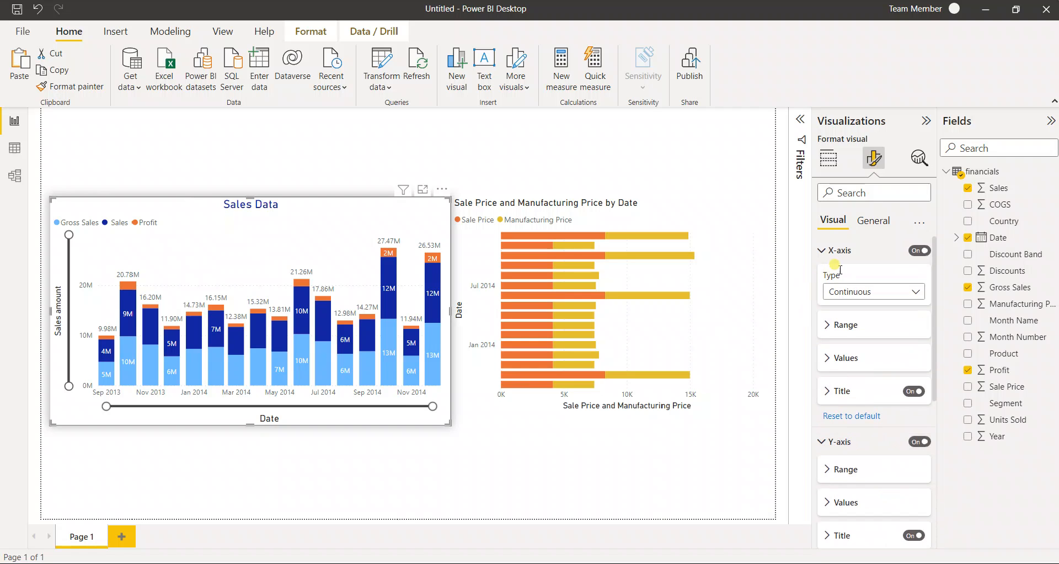
{"action": "left_click", "coordinate": [836, 250]}
{"action": "left_click", "coordinate": [837, 278]}
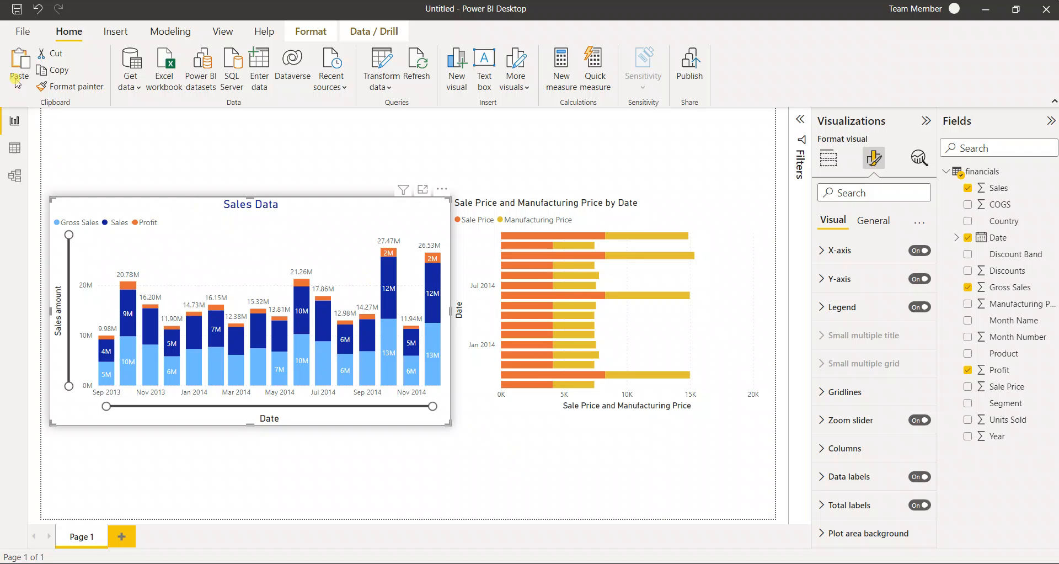
Copy the Sales Data chart's formatting onto the Sale Price and Manufacturing Price by Date bar chart with Format Painter
{"action": "left_click", "coordinate": [97, 88]}
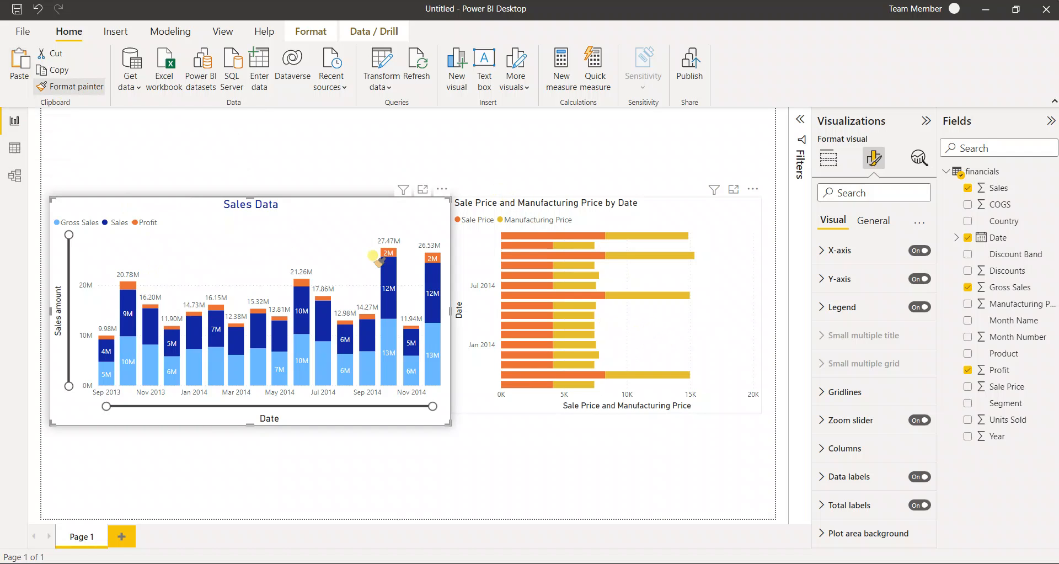
{"action": "left_click", "coordinate": [682, 332]}
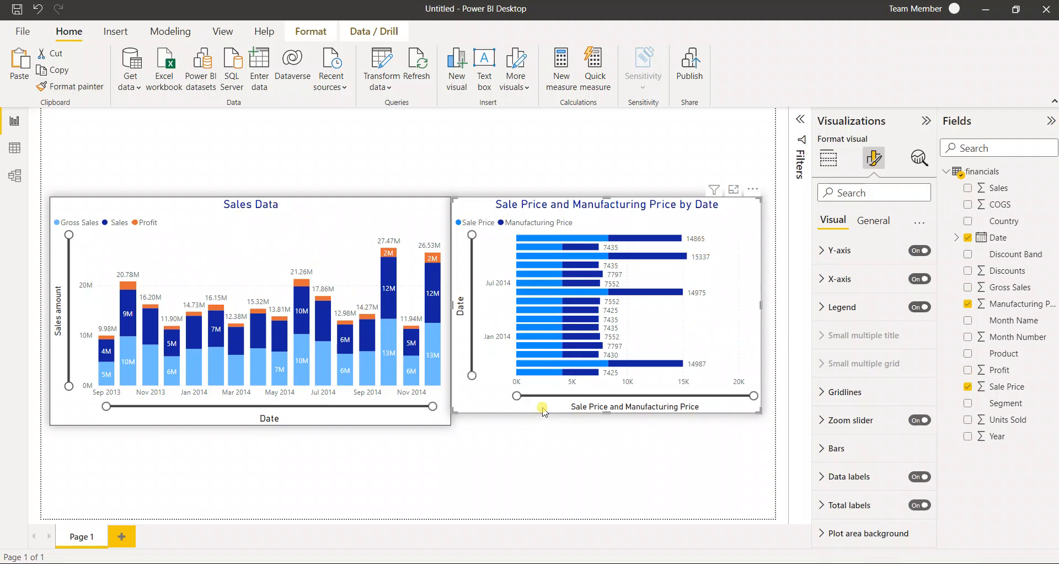